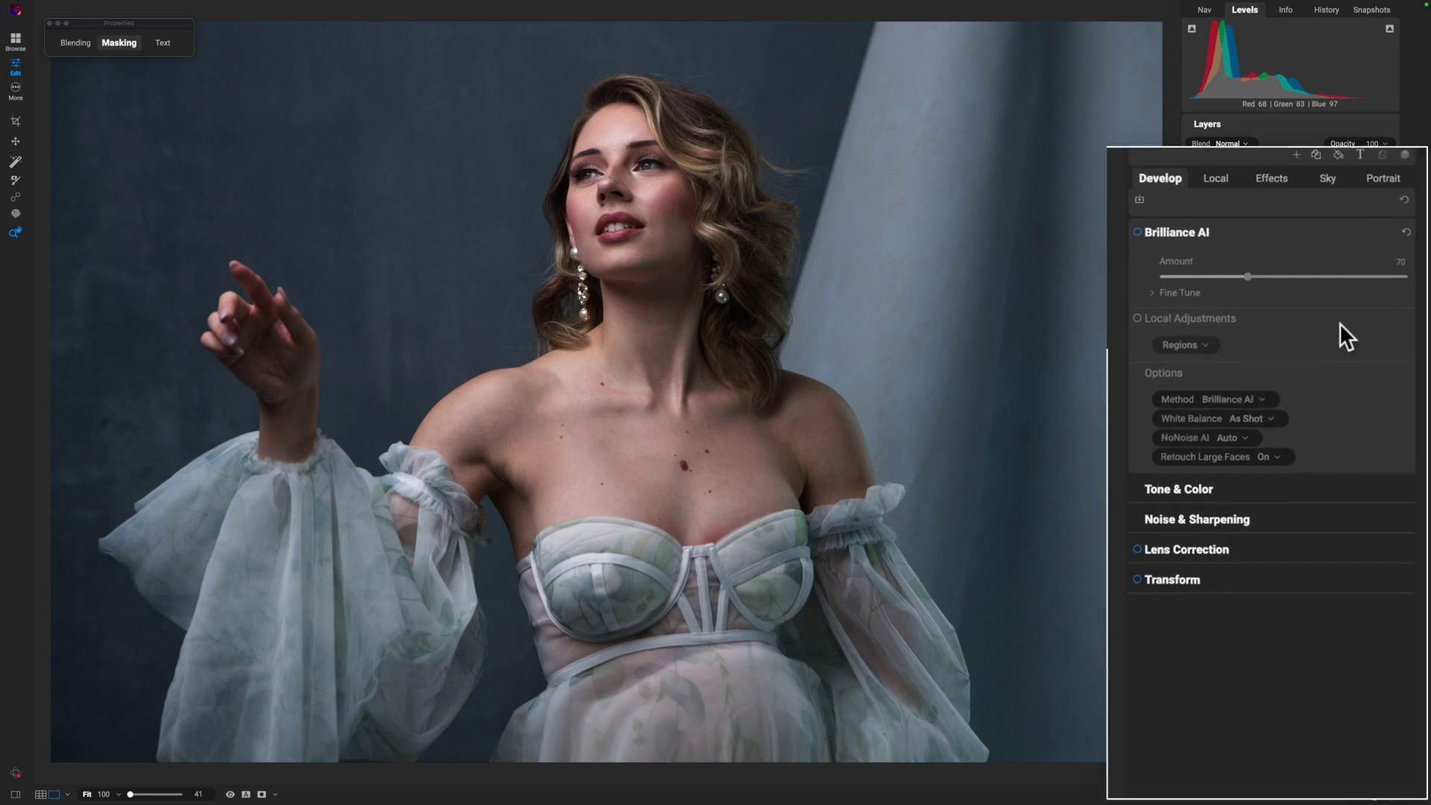
Collapse the Brilliance AI settings, expand the Tone & Color settings and keep ON1 Standard as the camera profile.
click(1337, 329)
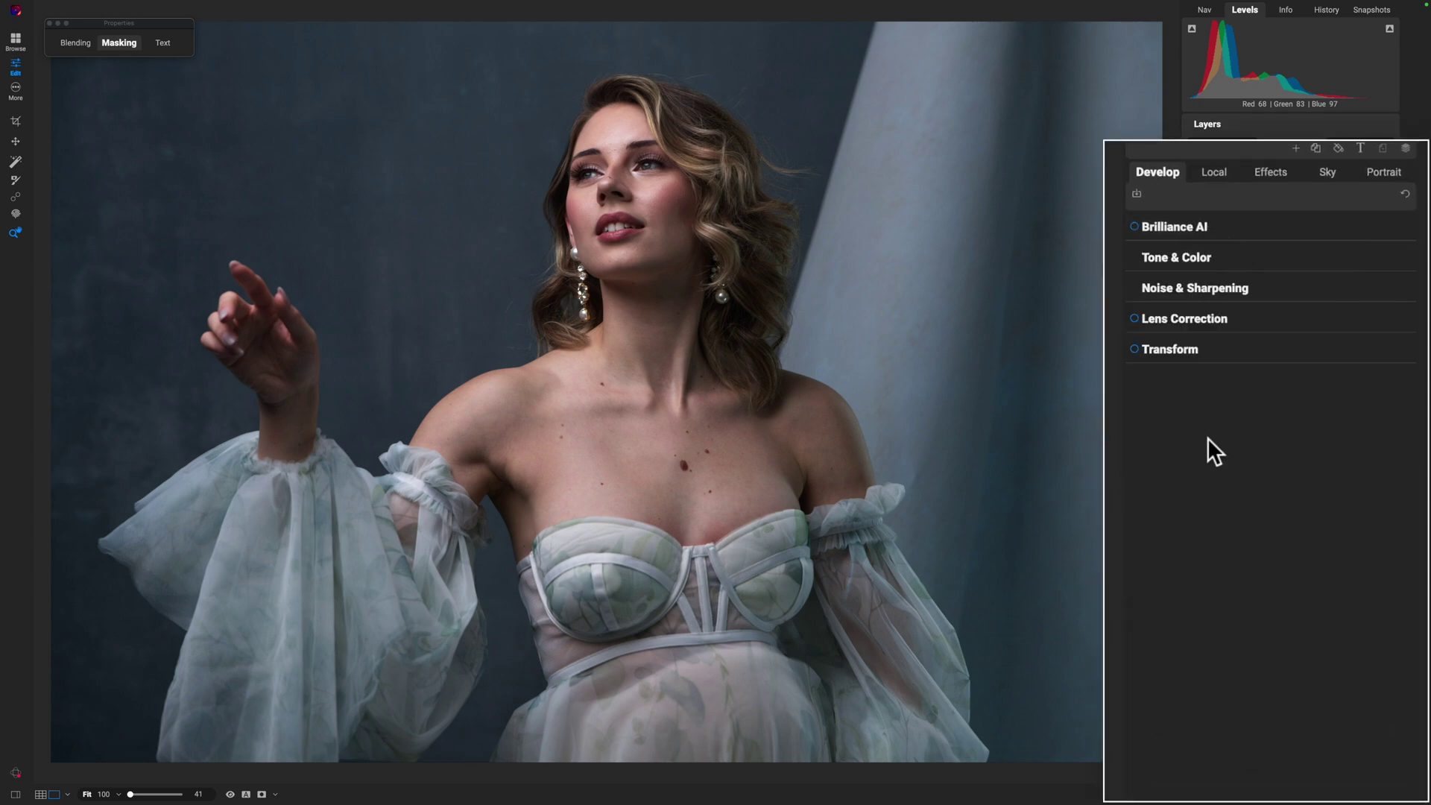
click(1276, 267)
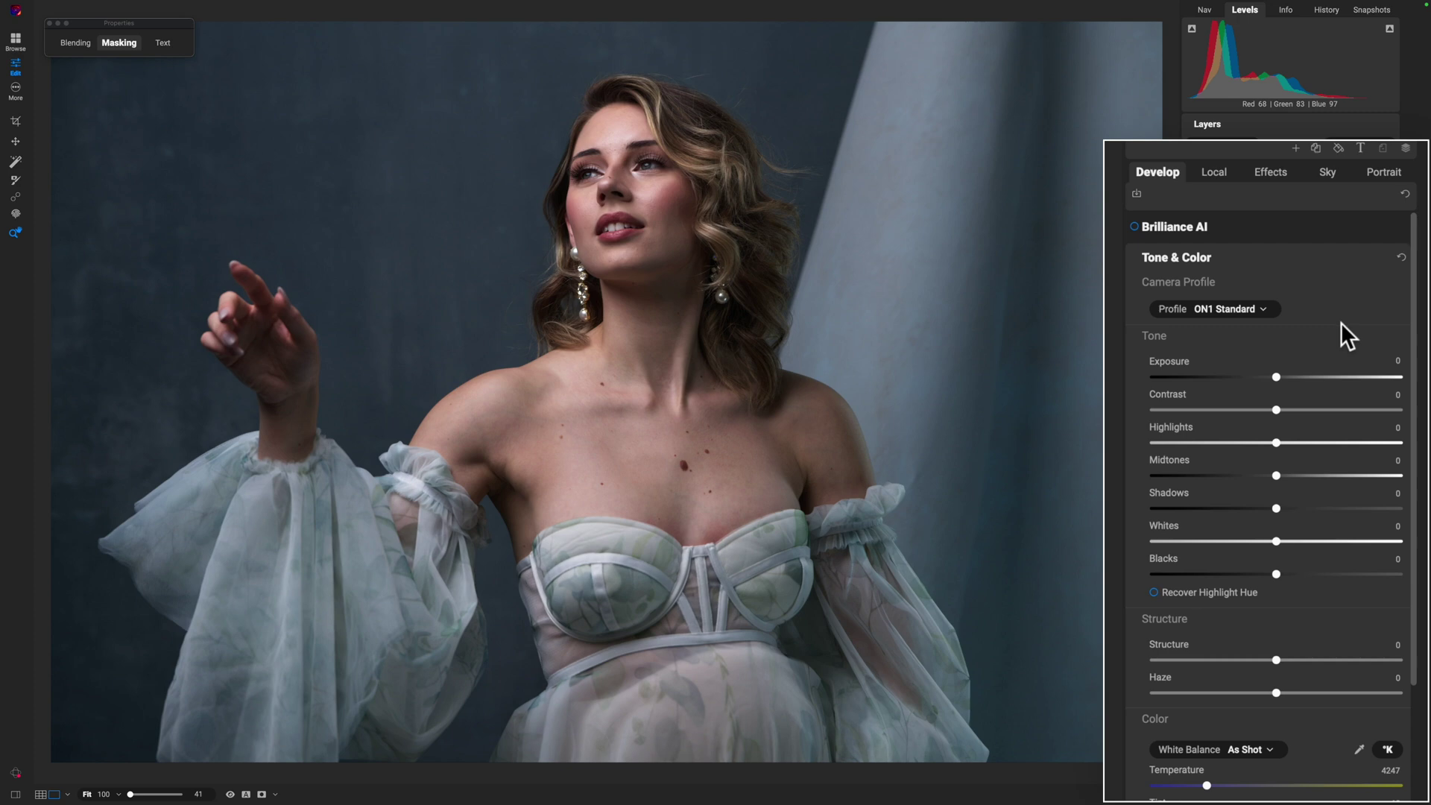
scroll(1340, 322, down, 1)
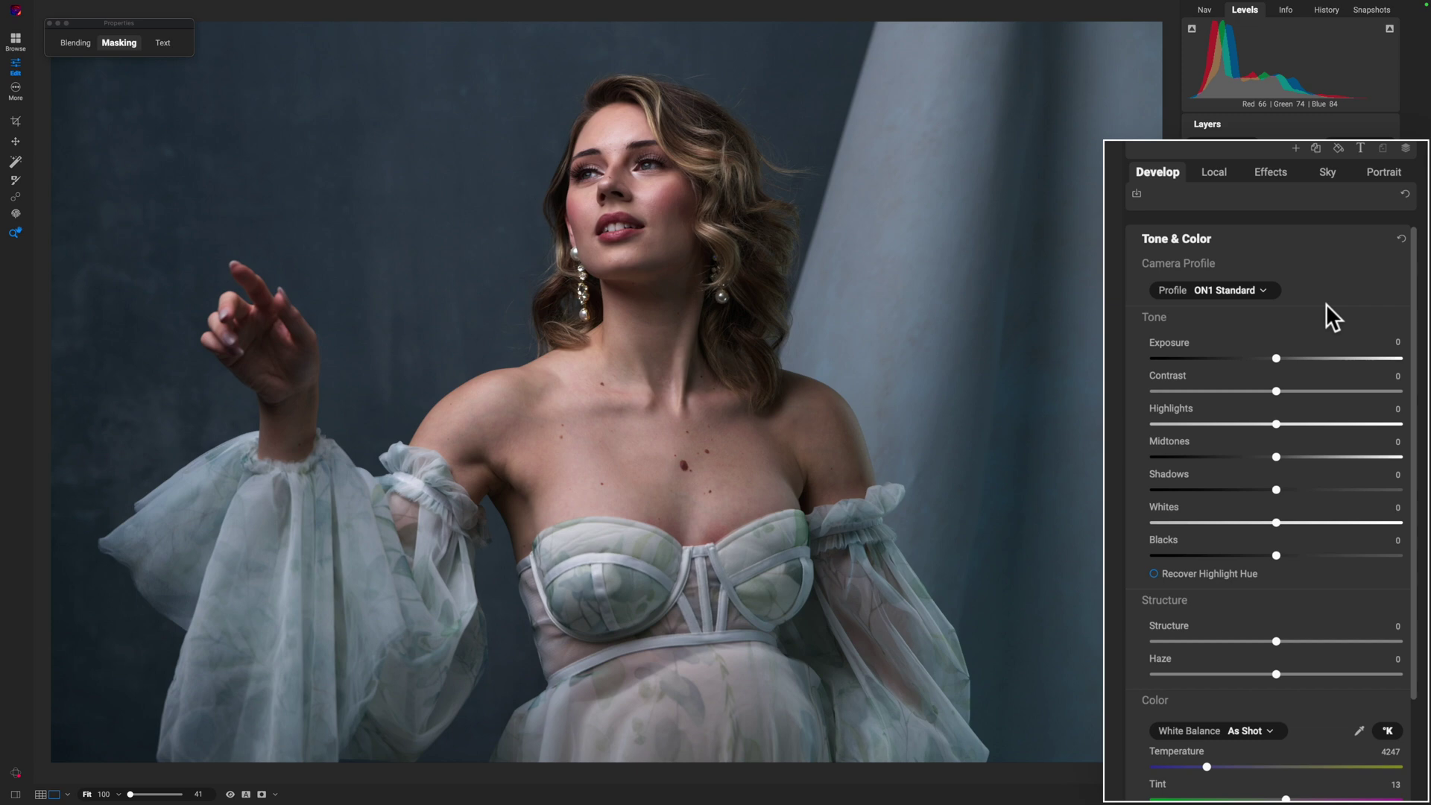
click(1268, 290)
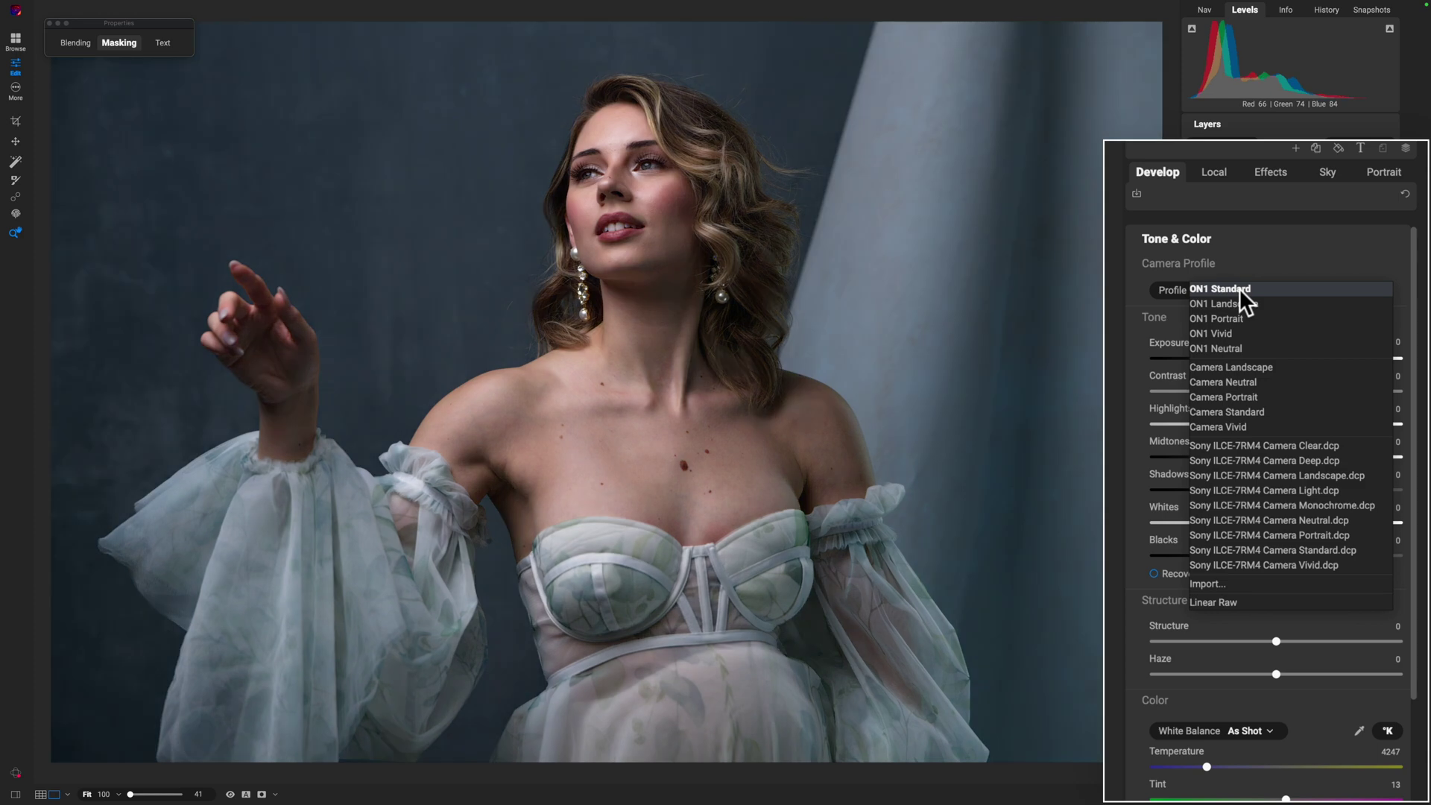
click(1290, 287)
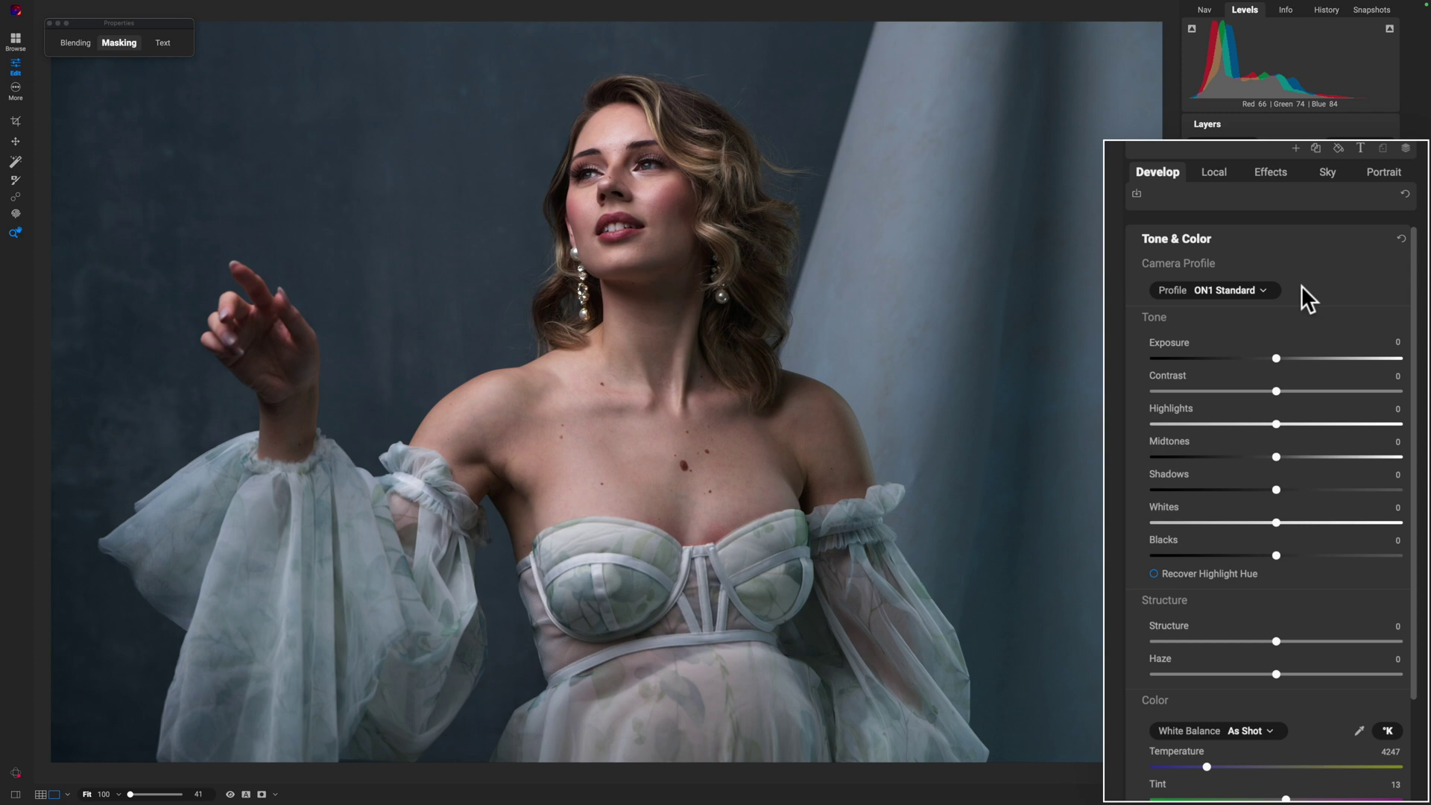
Try adjusting the portrait's tones with Midtones at 49, Shadows at 13 and Highlights at -69.
scroll(1306, 513, down, 2)
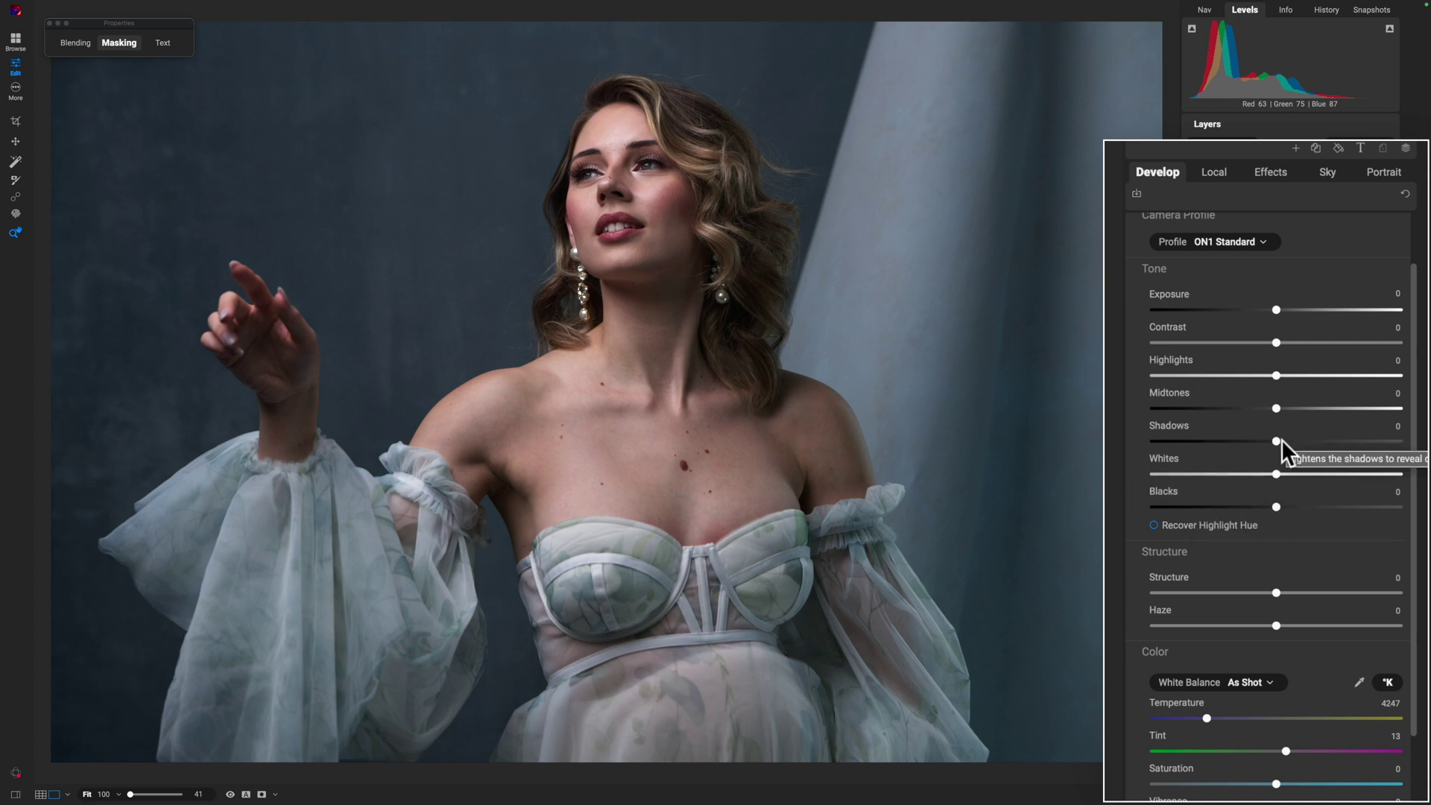
drag(1276, 440, 1304, 442)
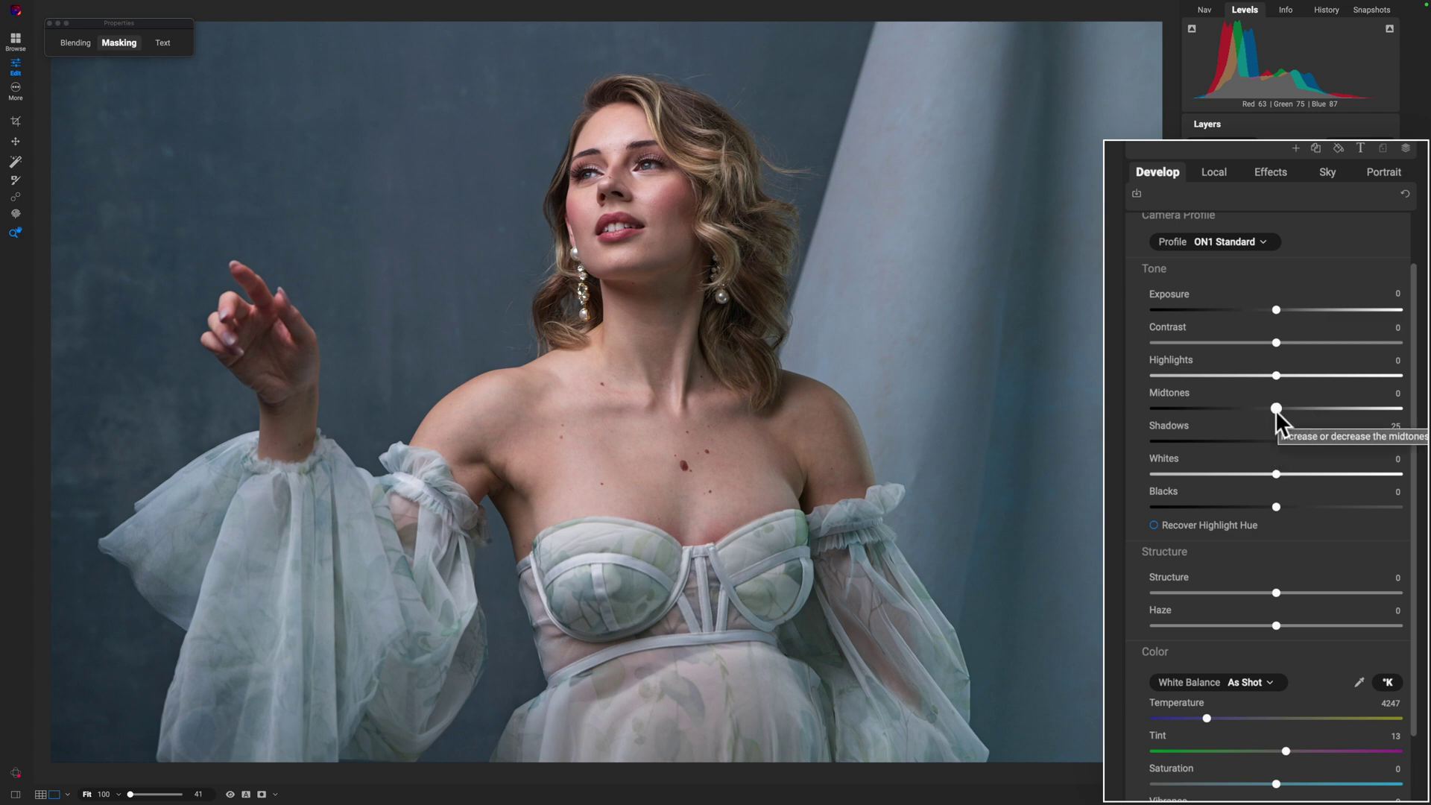
mouse_move(1275, 408)
mouse_down()
mouse_move(1333, 407)
mouse_move(1303, 407)
mouse_up()
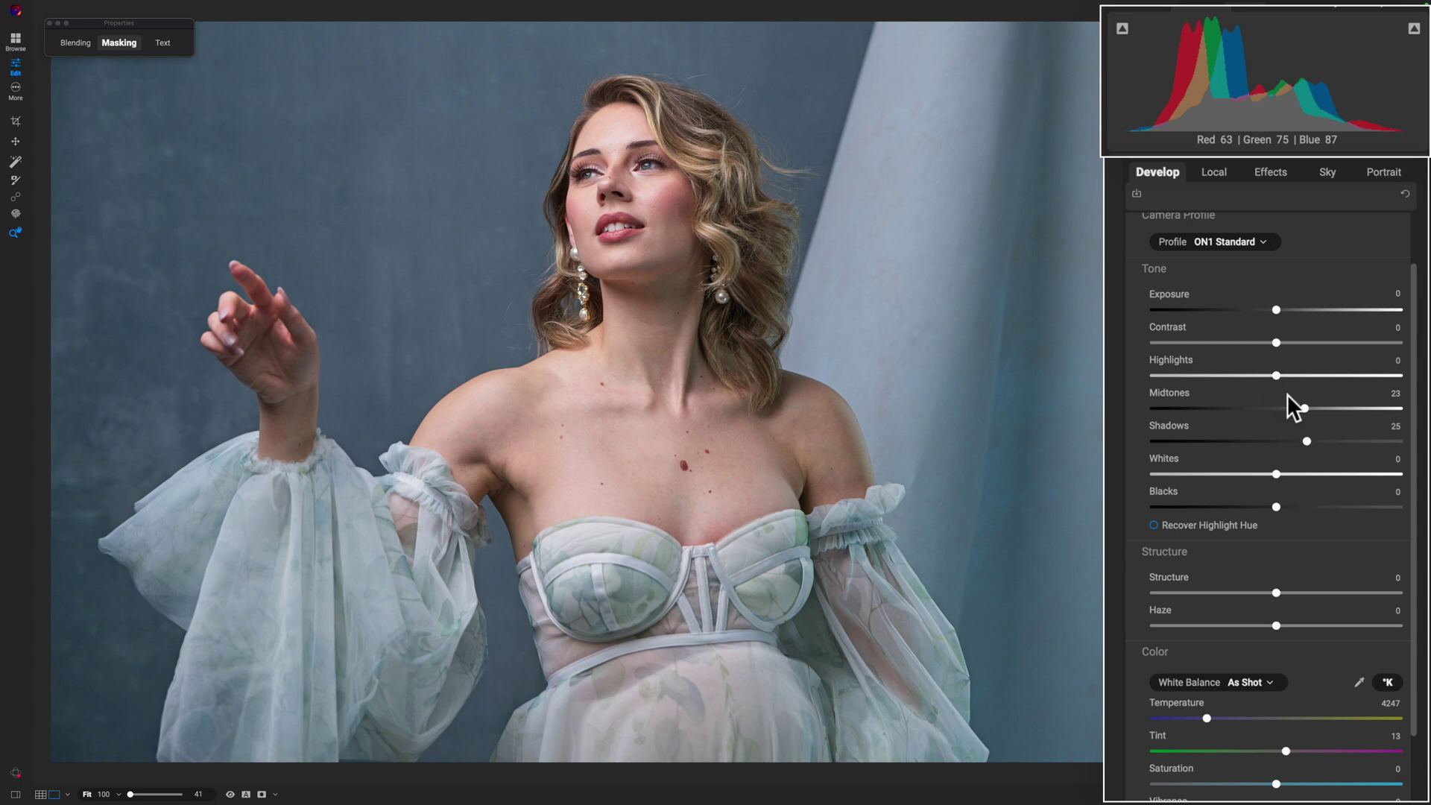
drag(1304, 407, 1336, 408)
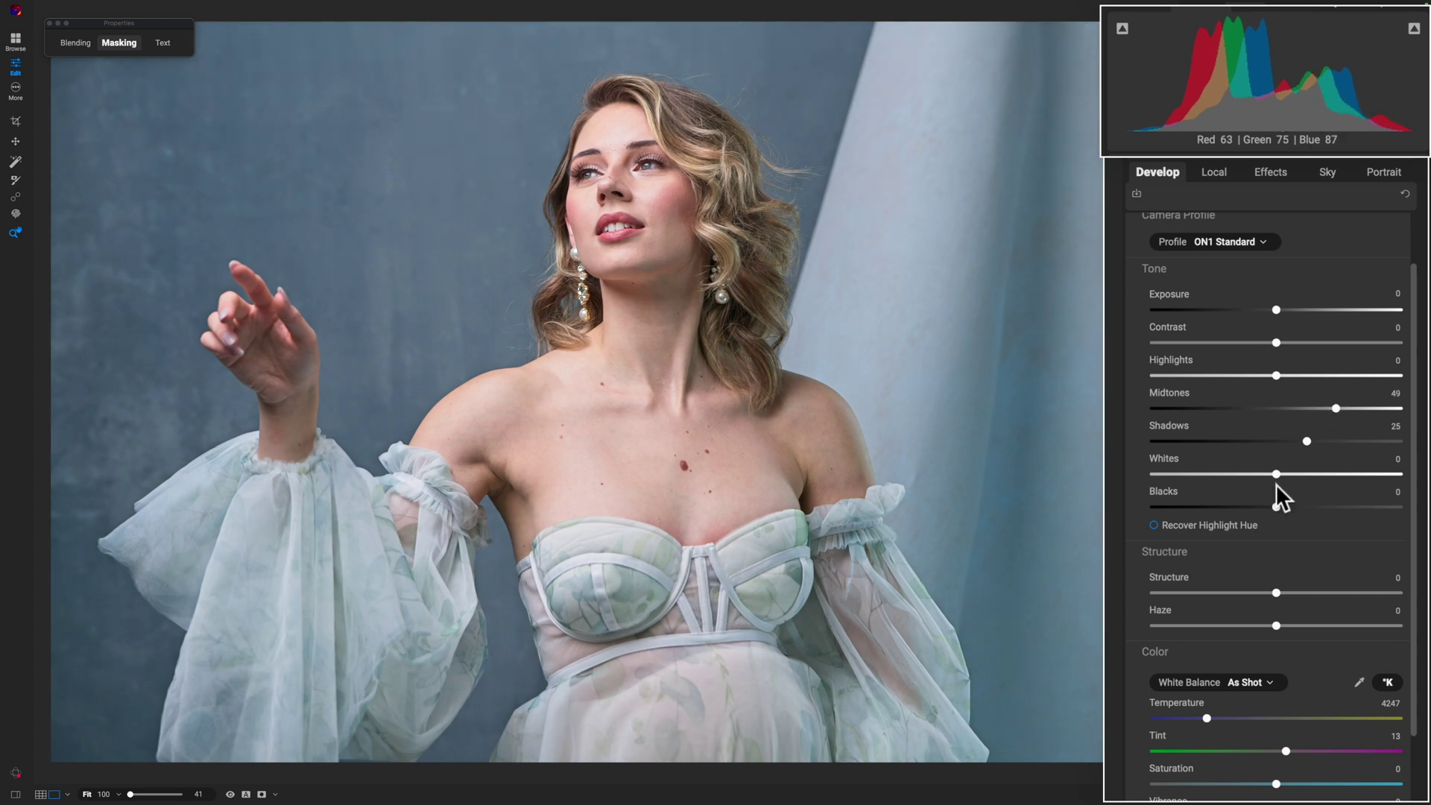
mouse_move(1305, 442)
mouse_down()
mouse_move(1338, 442)
mouse_move(1295, 443)
mouse_up()
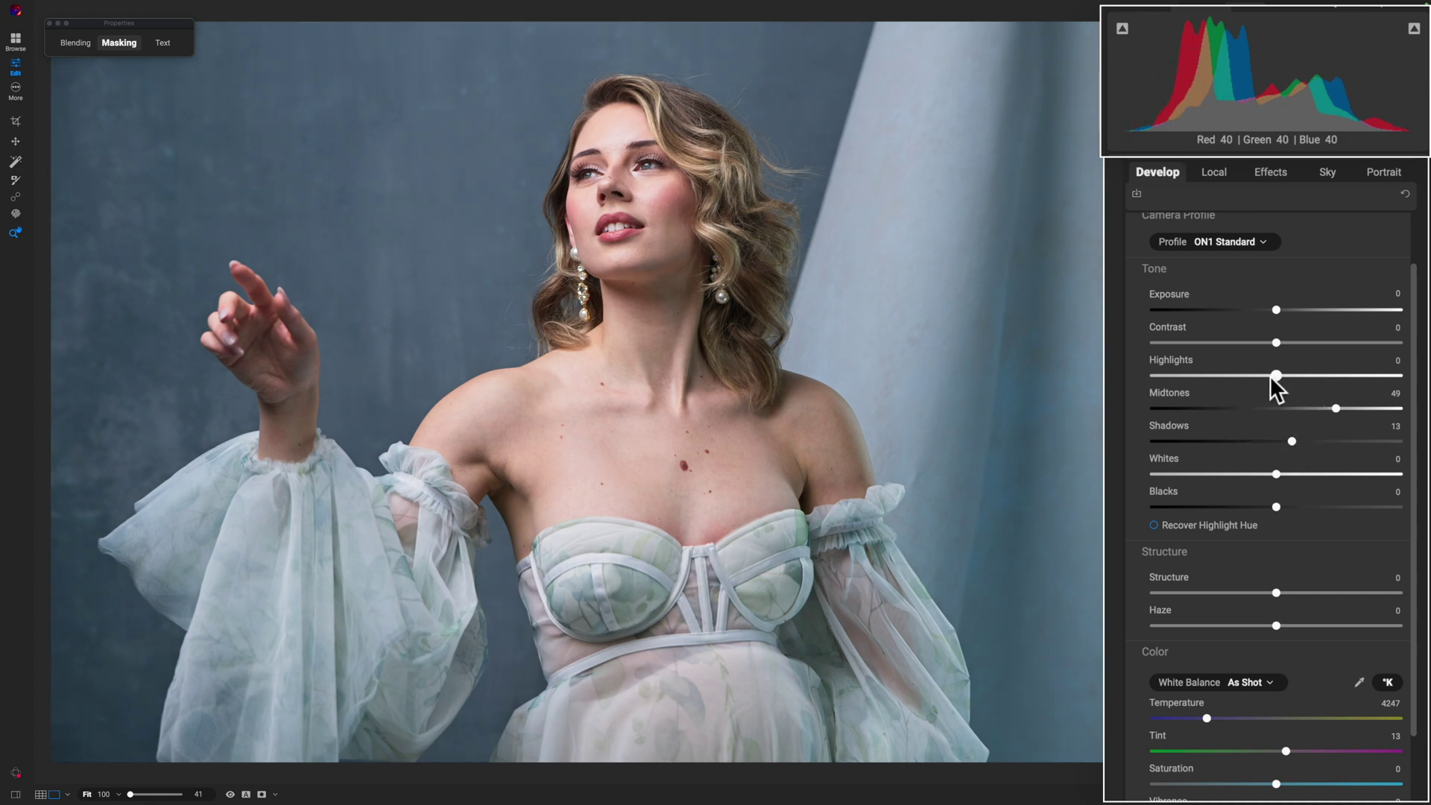
mouse_move(1277, 375)
mouse_down()
mouse_move(1325, 377)
mouse_move(1278, 375)
mouse_up()
drag(1283, 375, 1193, 380)
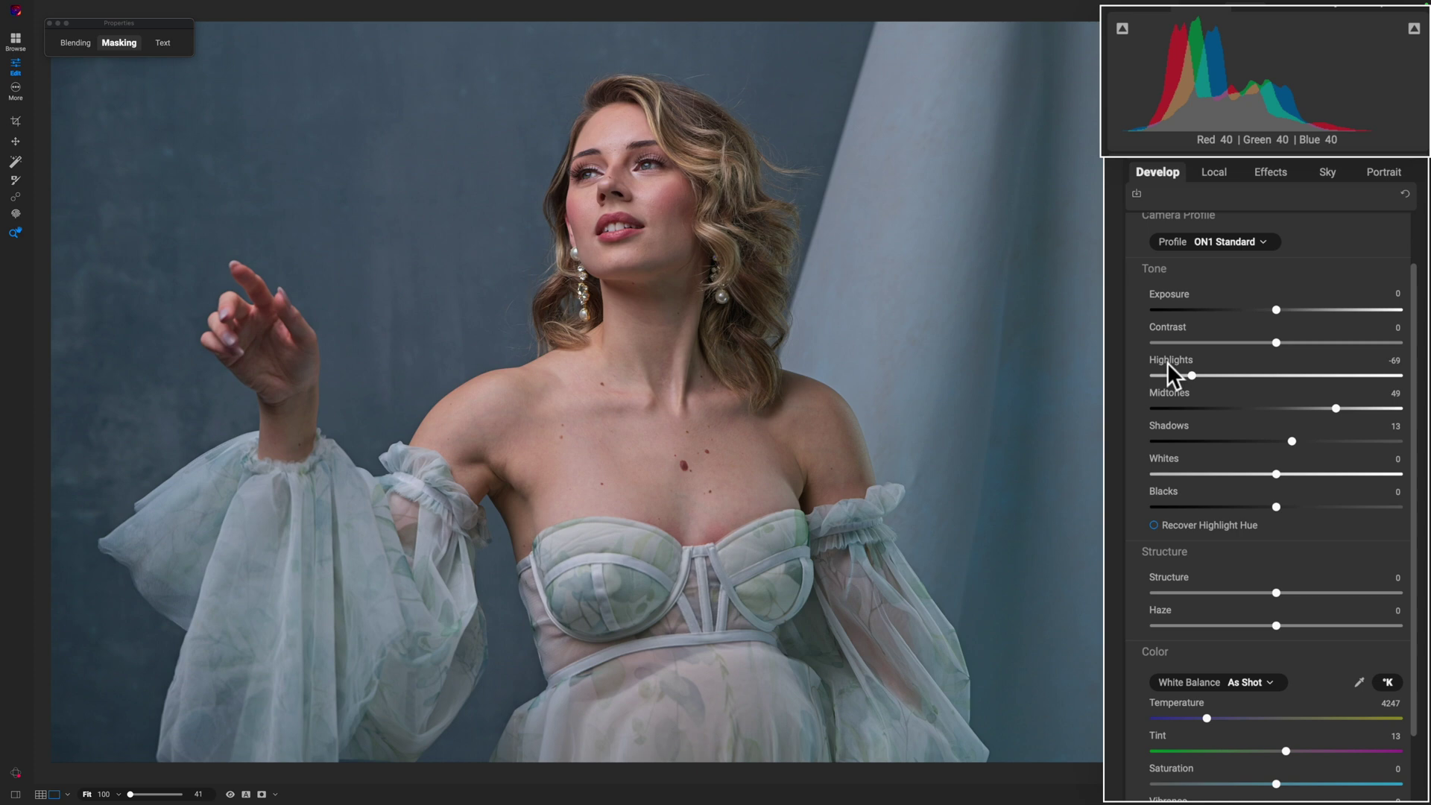
Reset the Highlights, Midtones and Shadows adjustments to their defaults.
double_click(1167, 363)
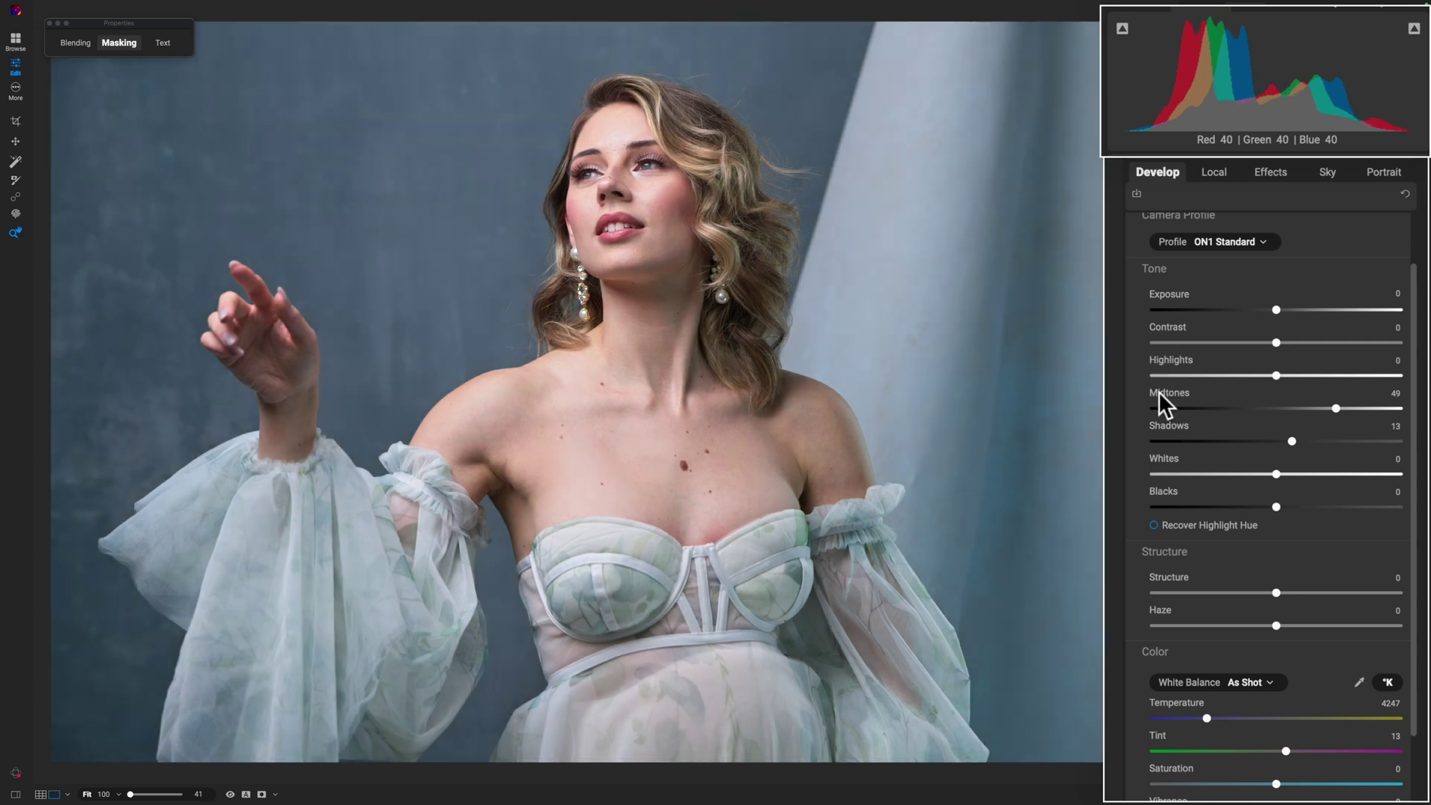
double_click(1158, 391)
double_click(1160, 426)
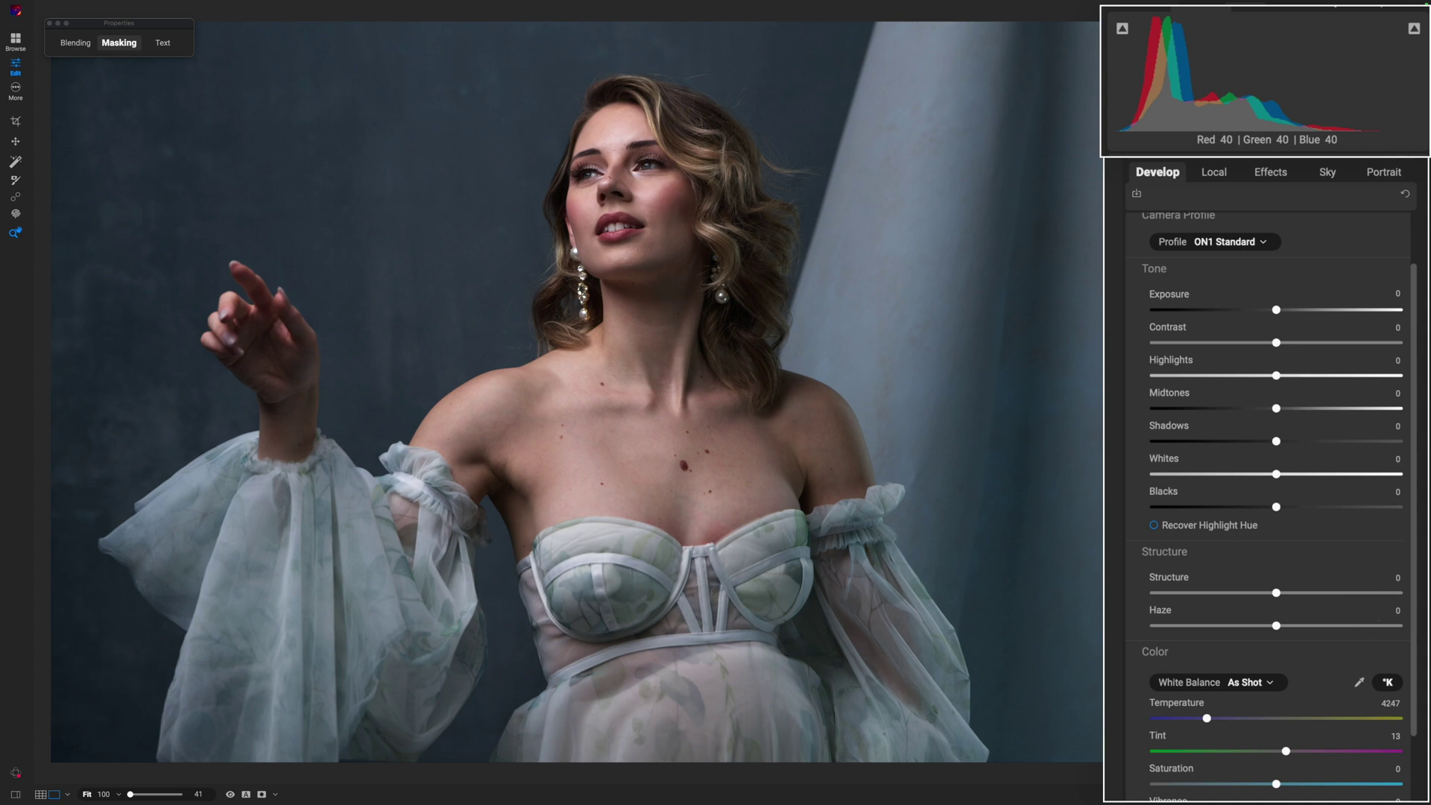
Test the clipping warnings with Exposure at 1.9 and at -3.85, and reset Exposure to its default.
click(1414, 30)
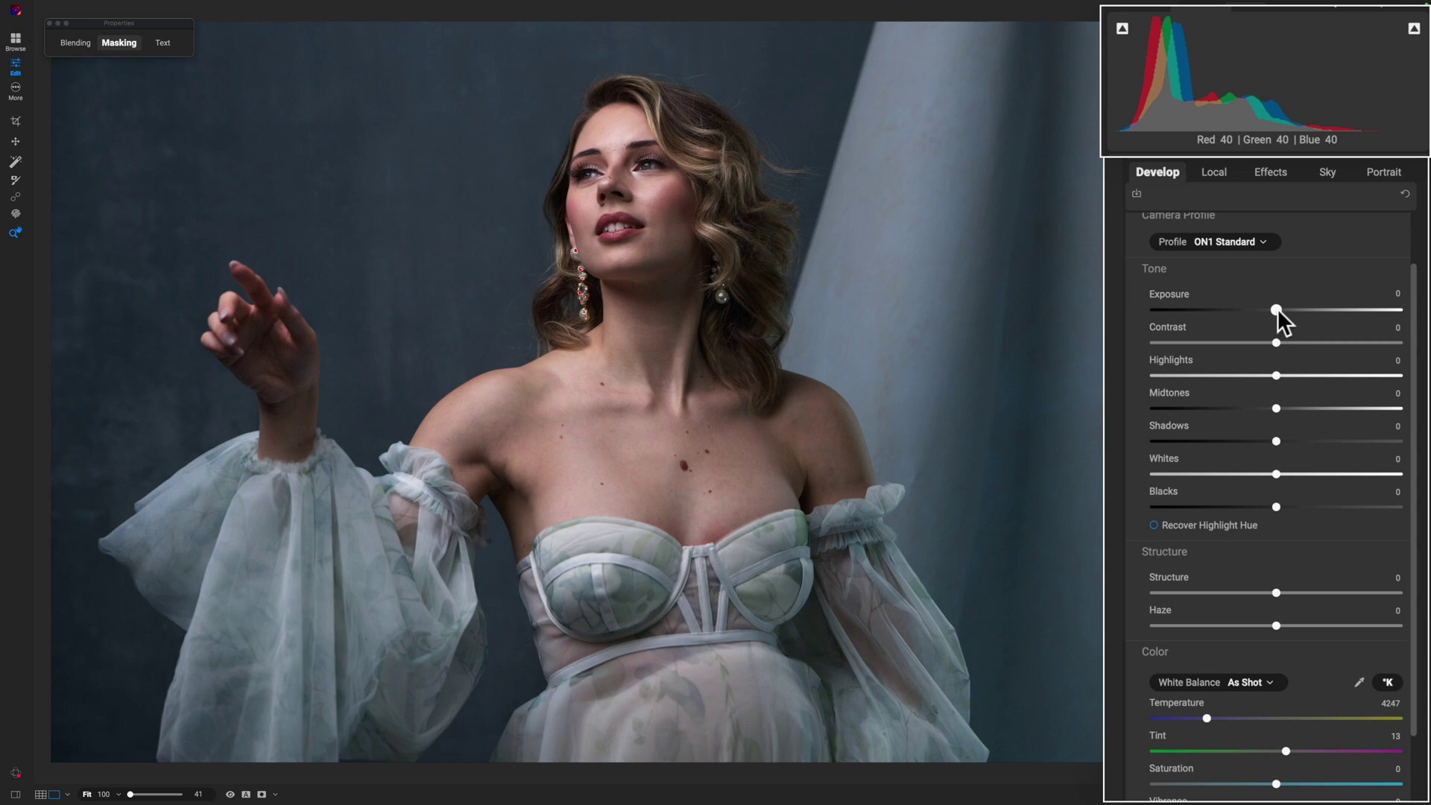
drag(1277, 309, 1322, 310)
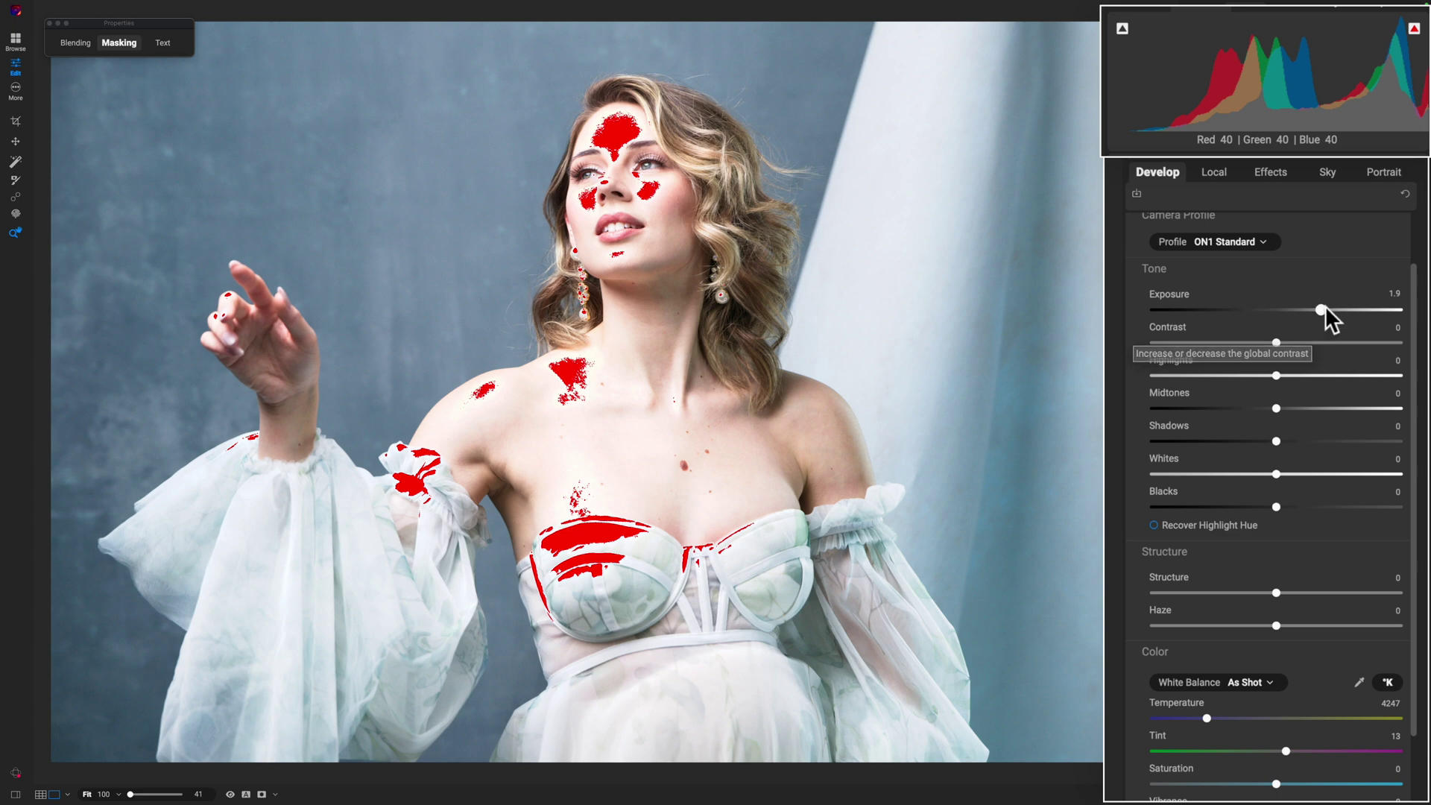
drag(1323, 309, 1182, 309)
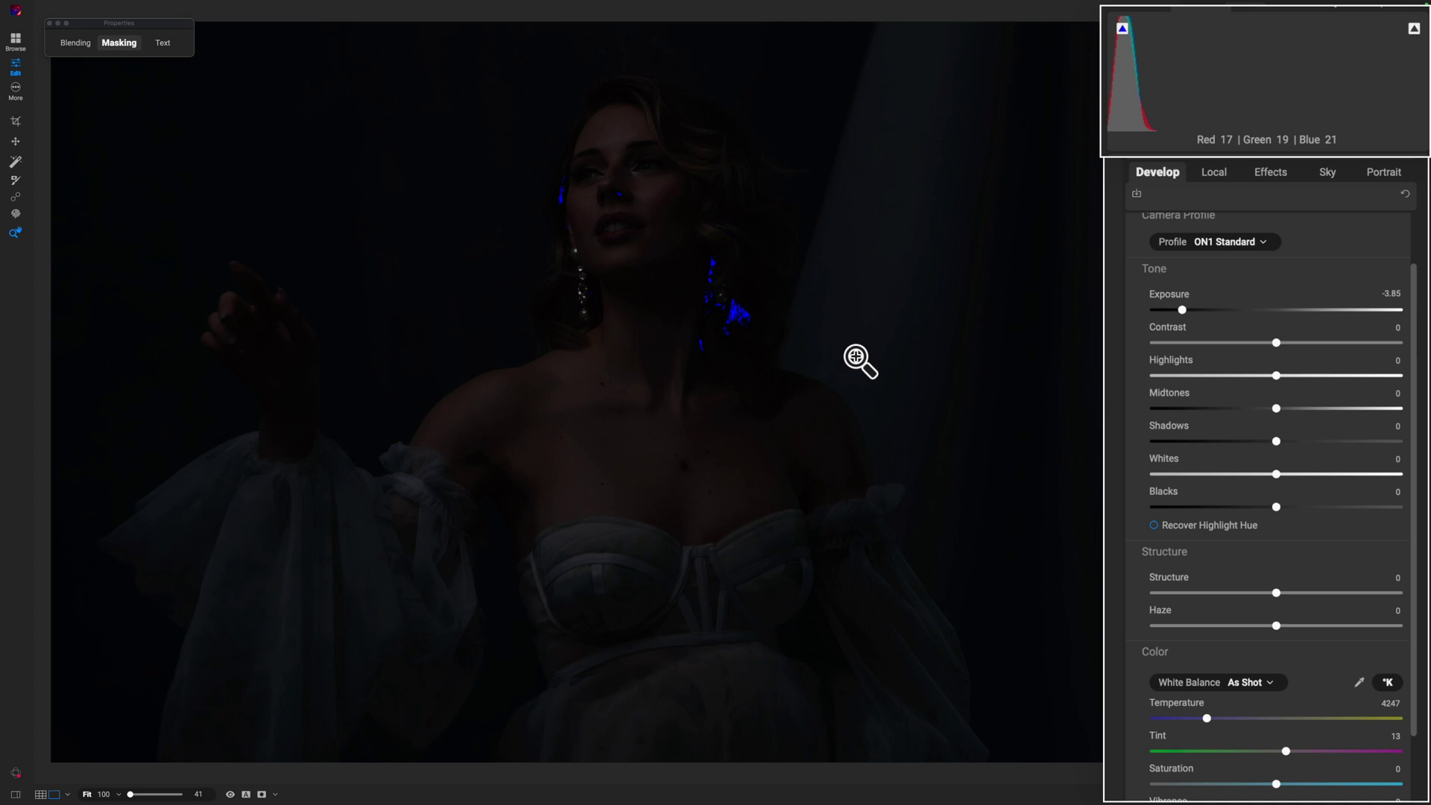
double_click(1178, 294)
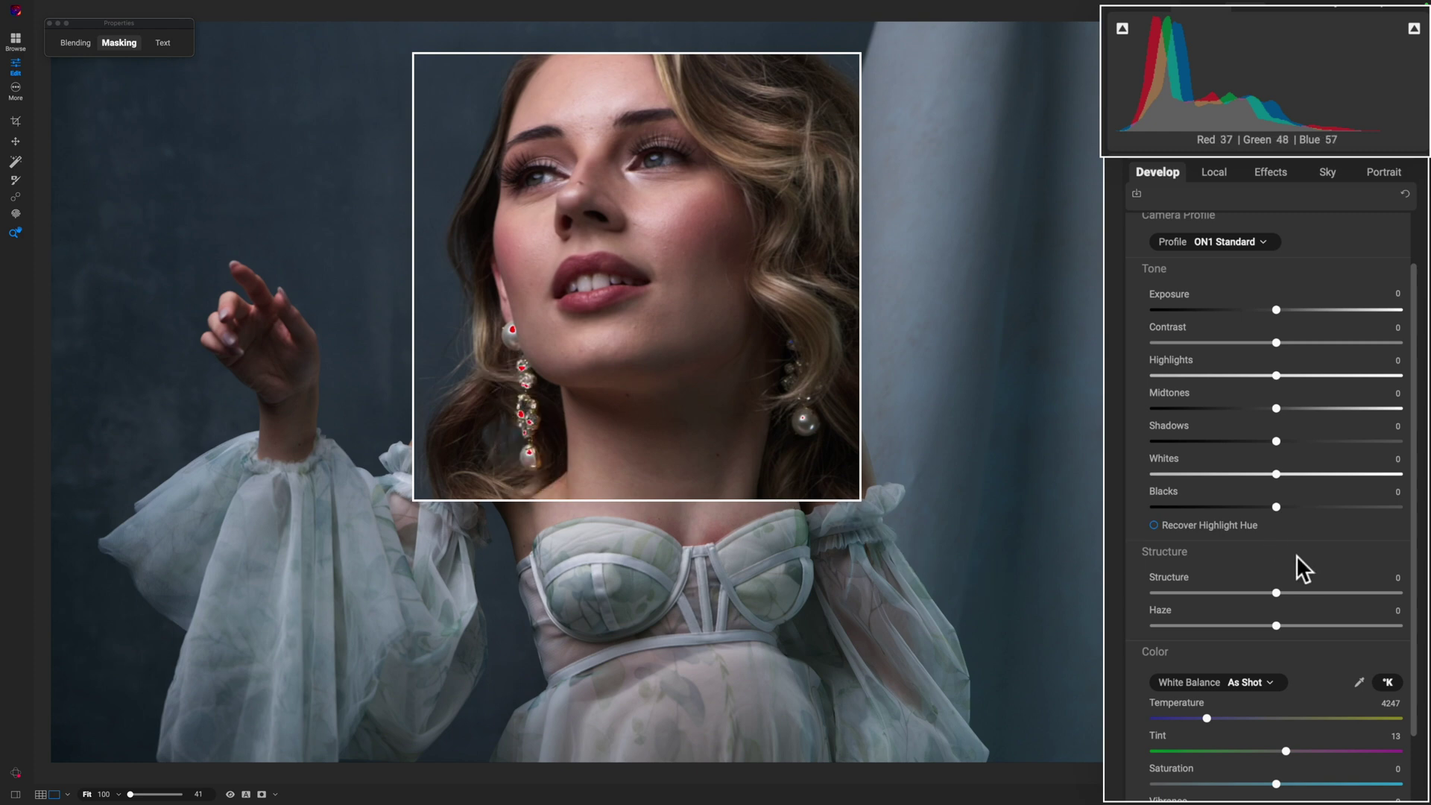
Try recovering the clipped earring highlights with Highlights at -51, and reset Highlights to its default.
click(1276, 375)
drag(1278, 377, 1215, 380)
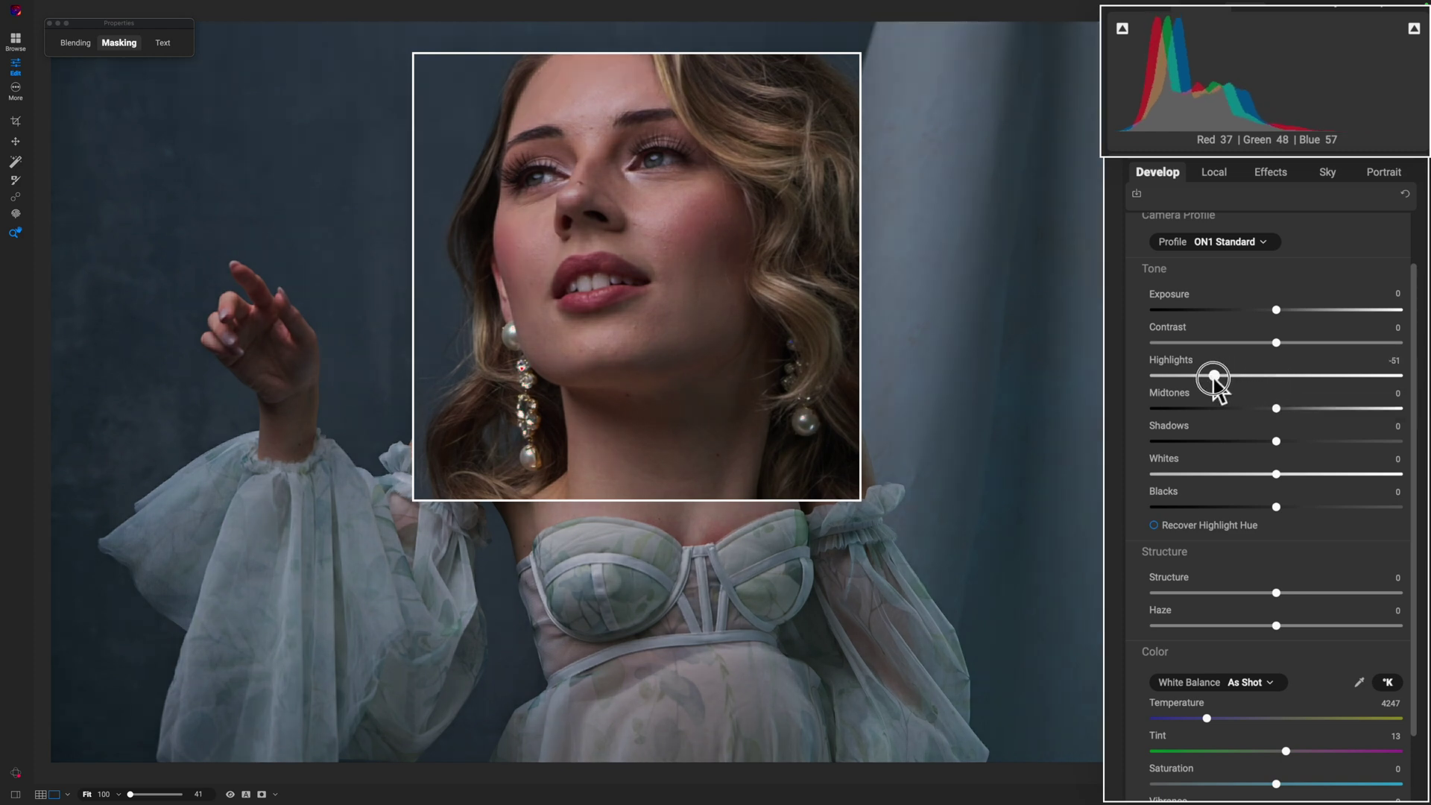
double_click(1168, 362)
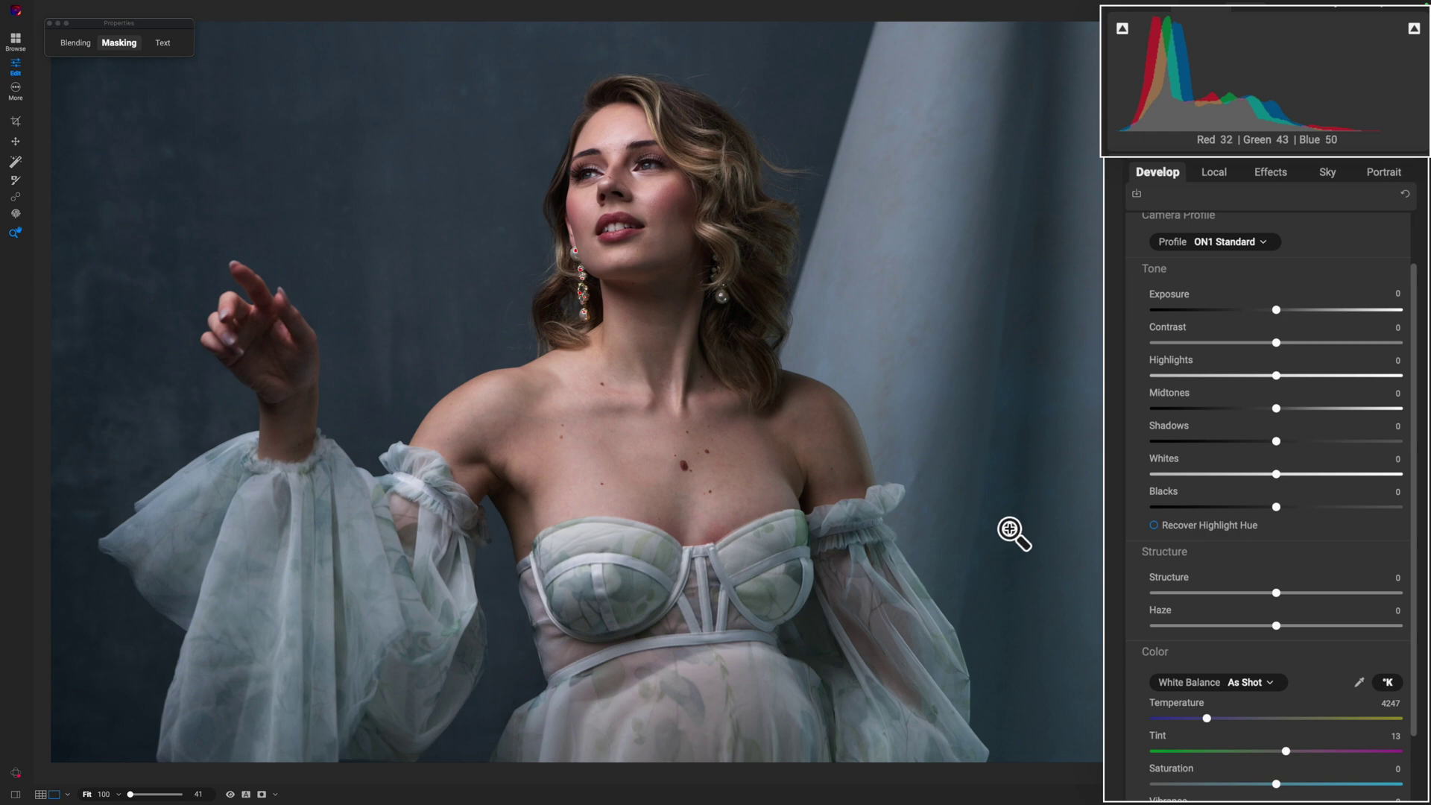
Set Highlights to -52, Midtones to 40 and Shadows to 33, and compare the portrait with the preview off and on.
drag(1276, 442, 1311, 442)
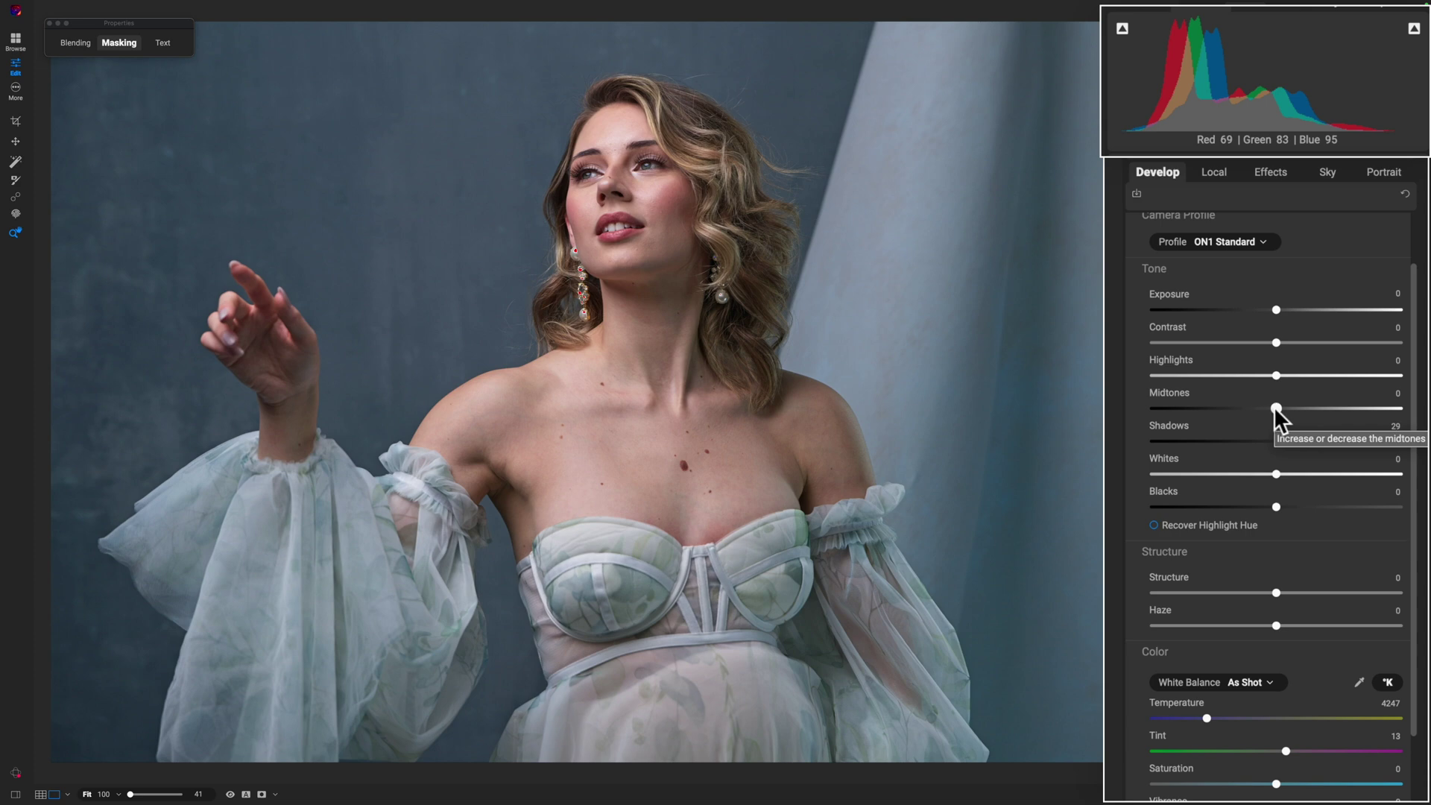
drag(1274, 407, 1298, 410)
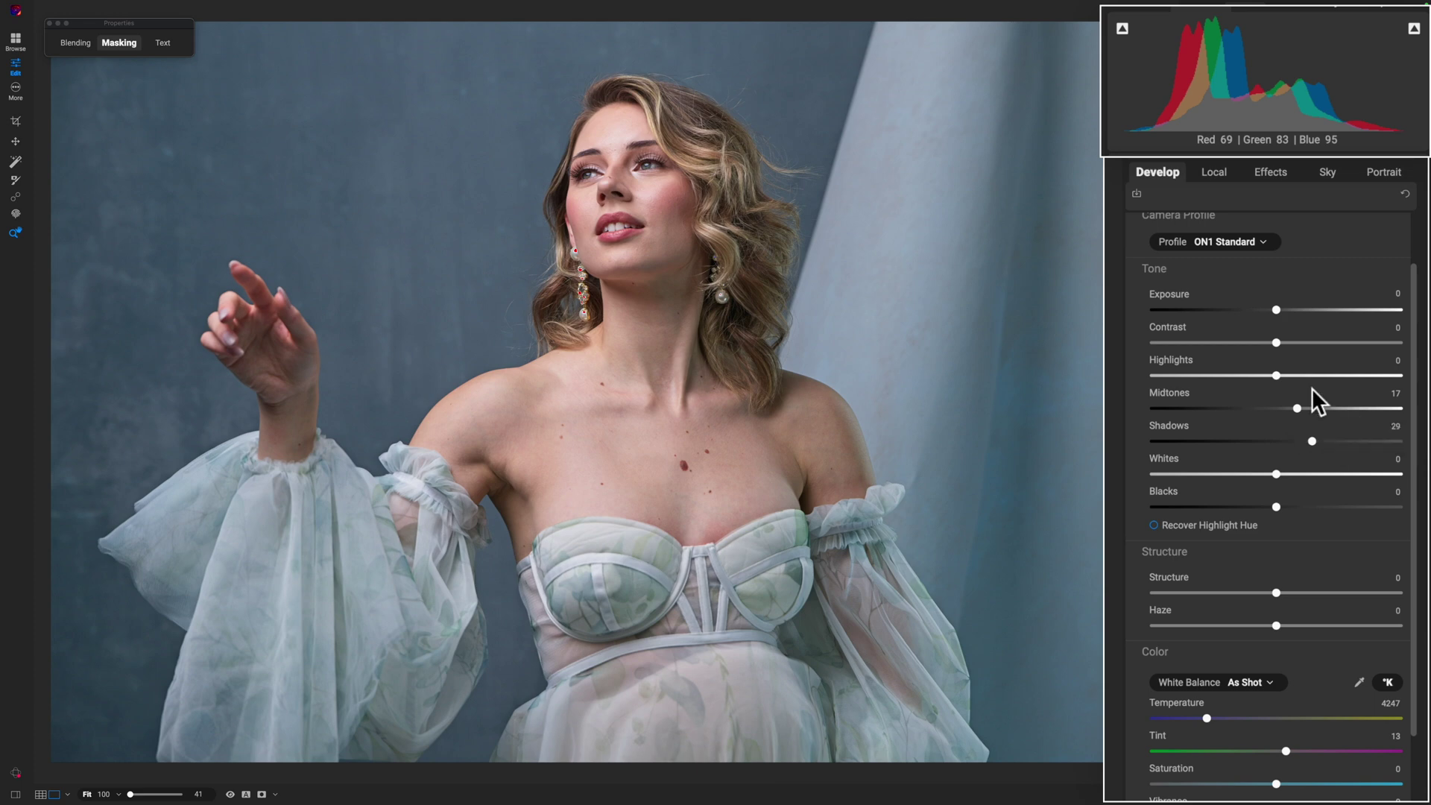
drag(1276, 377, 1213, 378)
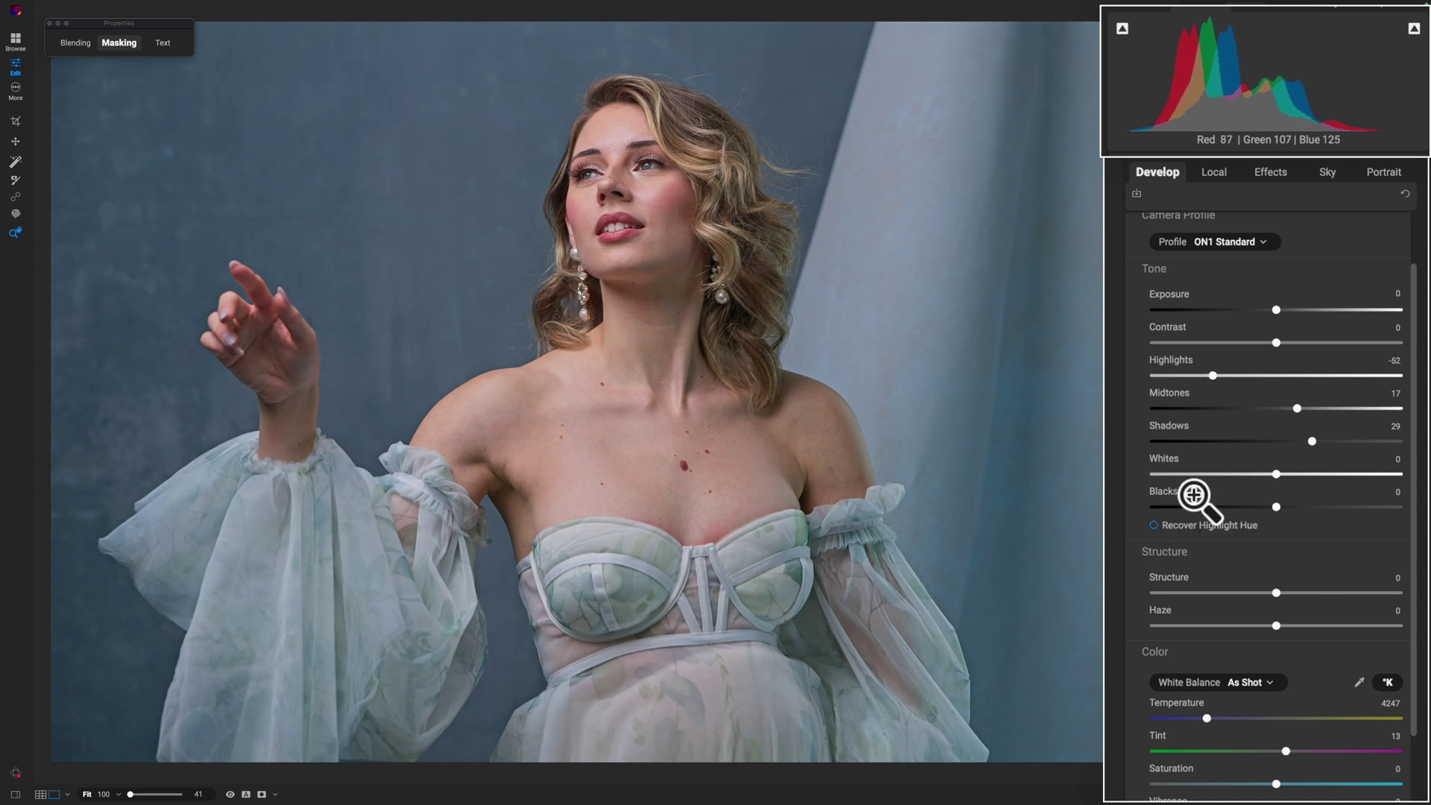
drag(1299, 410, 1315, 445)
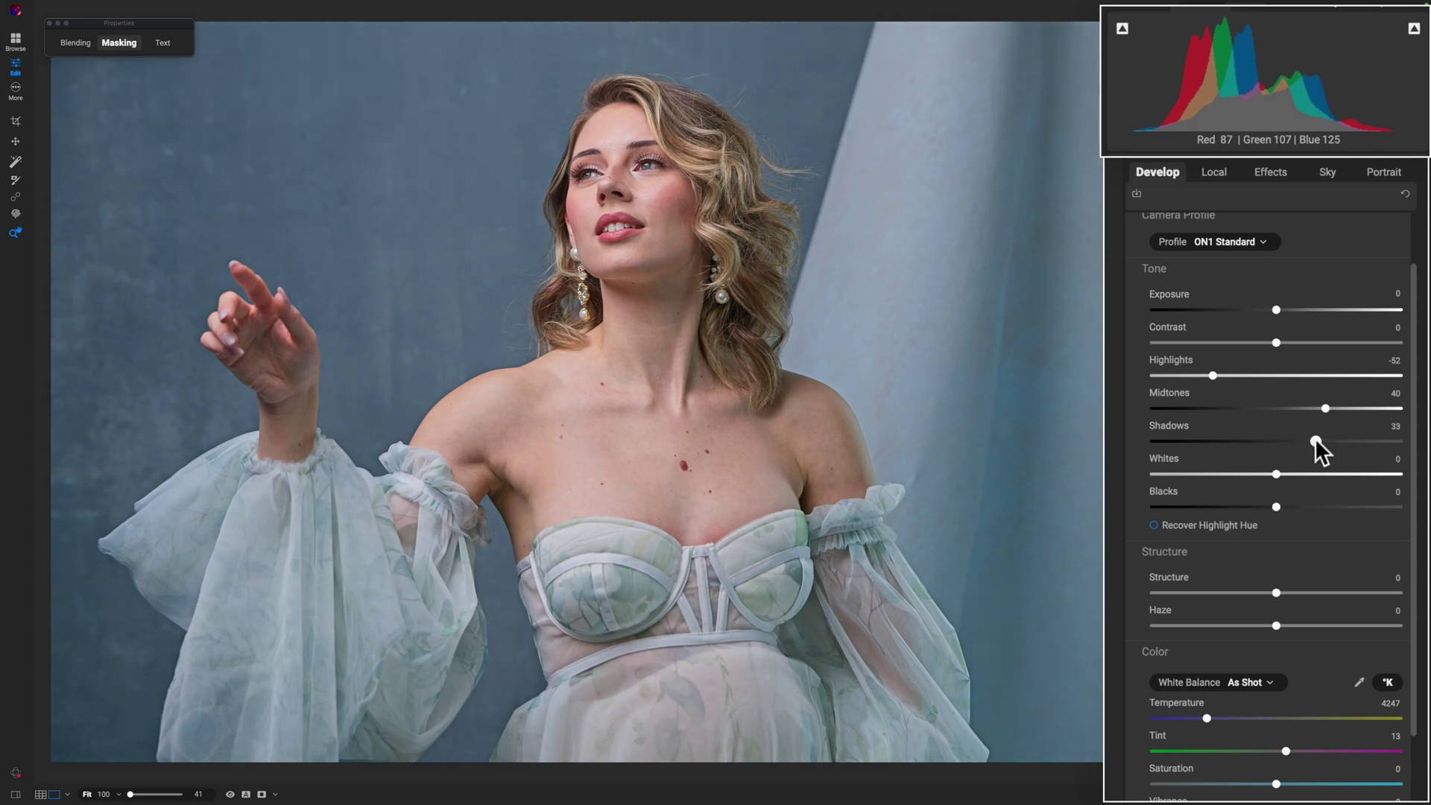
key(super+p)
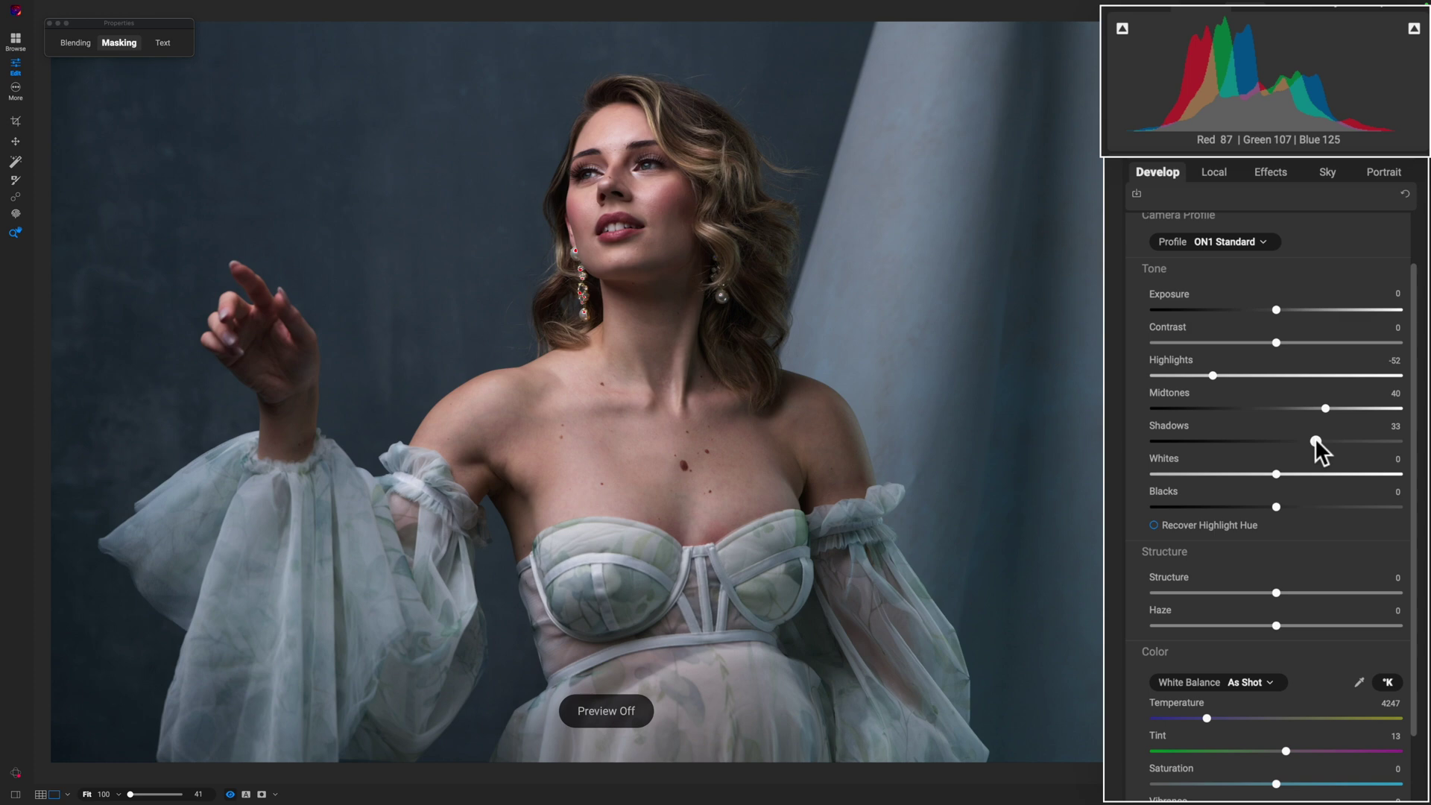
key(super+p)
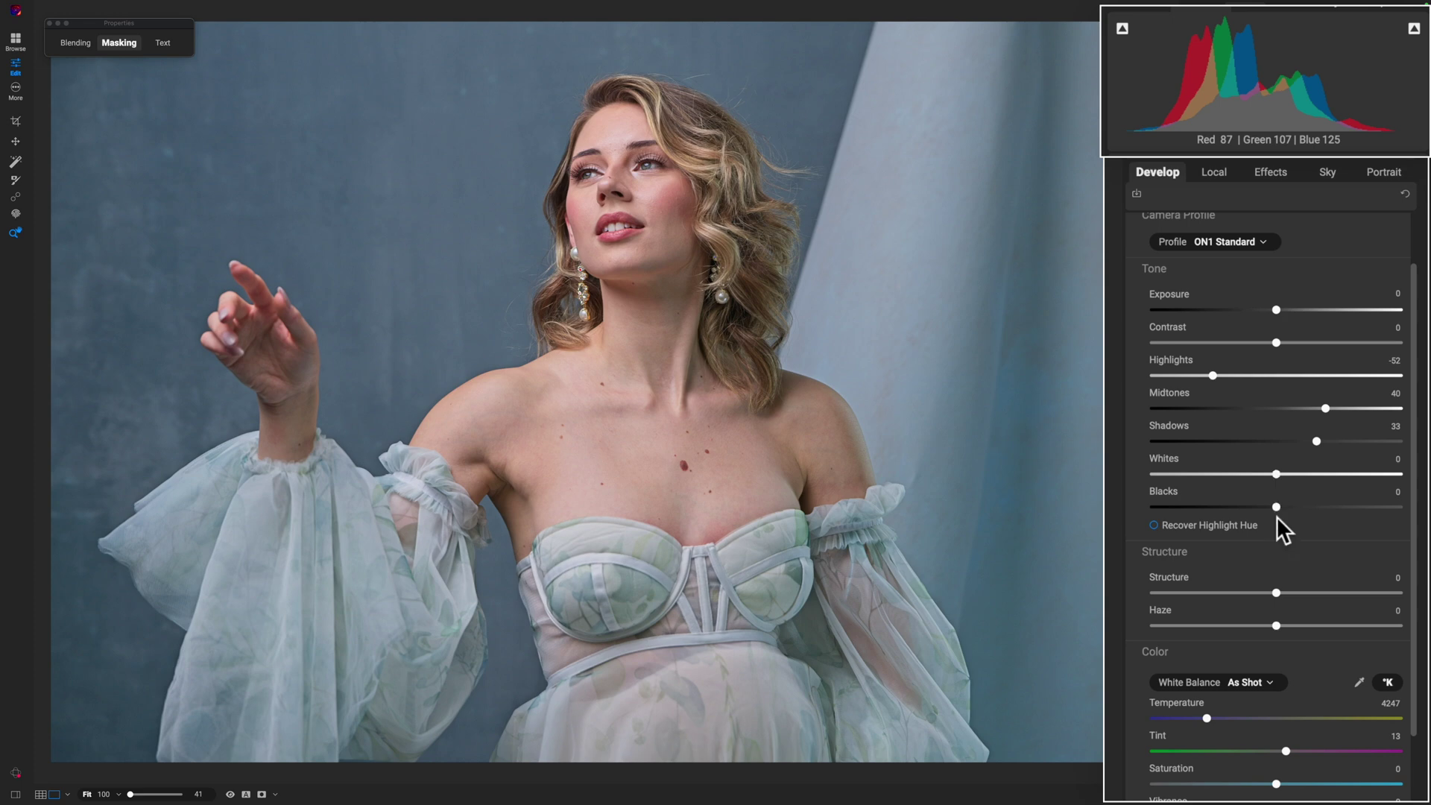
Set Blacks to -20 and Whites to 20, using the shadow and highlight clipping warnings as a guide.
mouse_move(1276, 513)
mouse_down()
mouse_move(1257, 510)
mouse_move(1271, 509)
mouse_up()
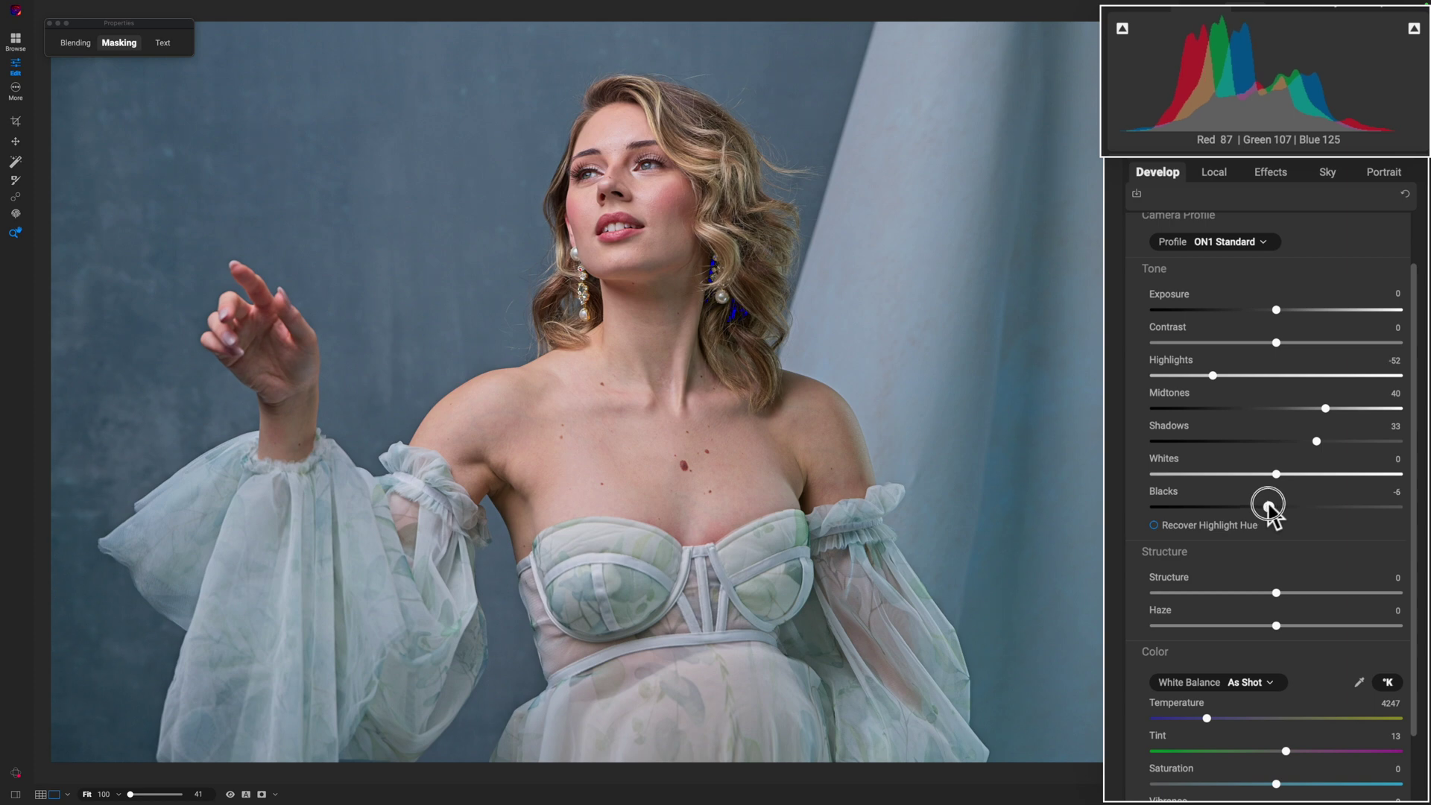
drag(1271, 509, 1155, 511)
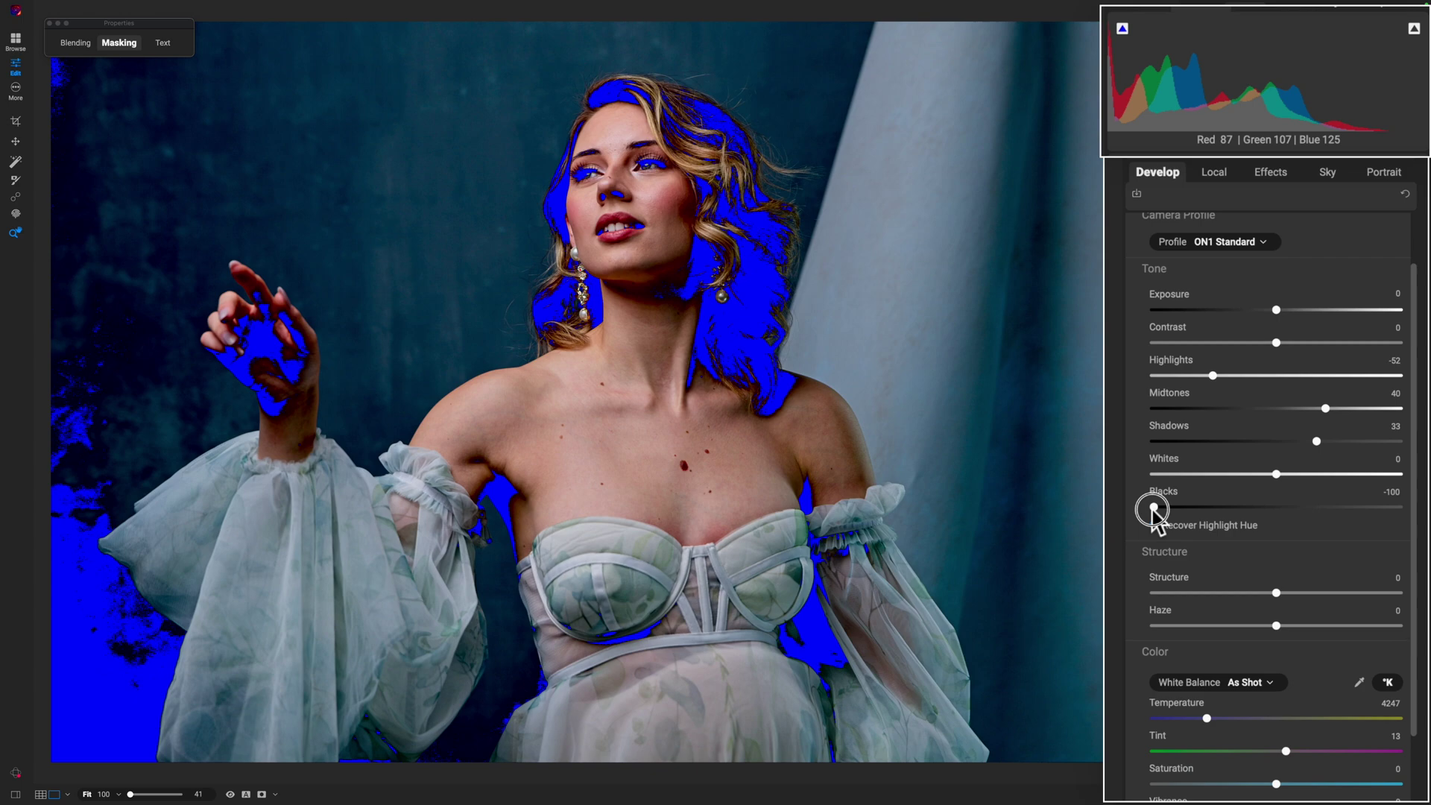
drag(1155, 509, 1255, 513)
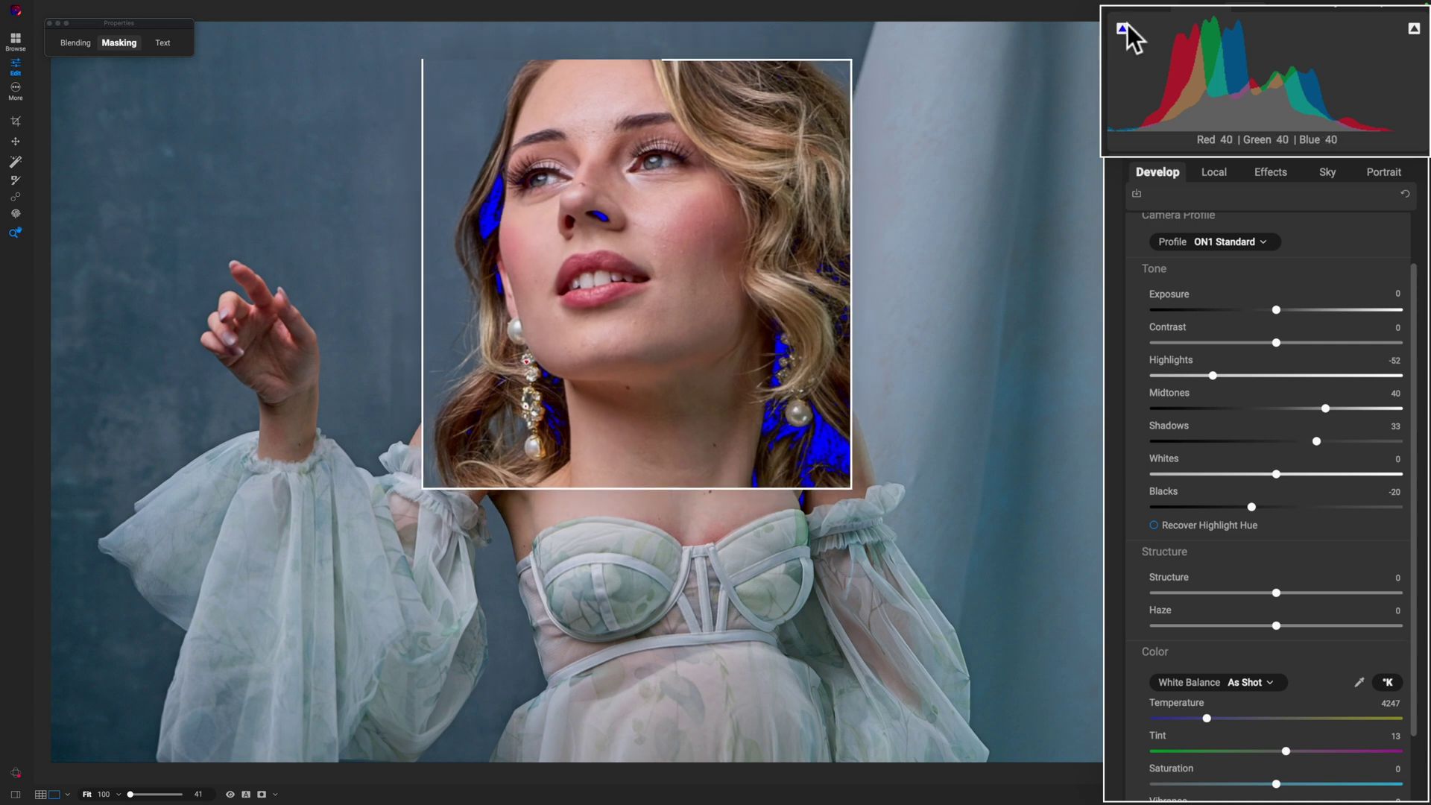
click(1122, 30)
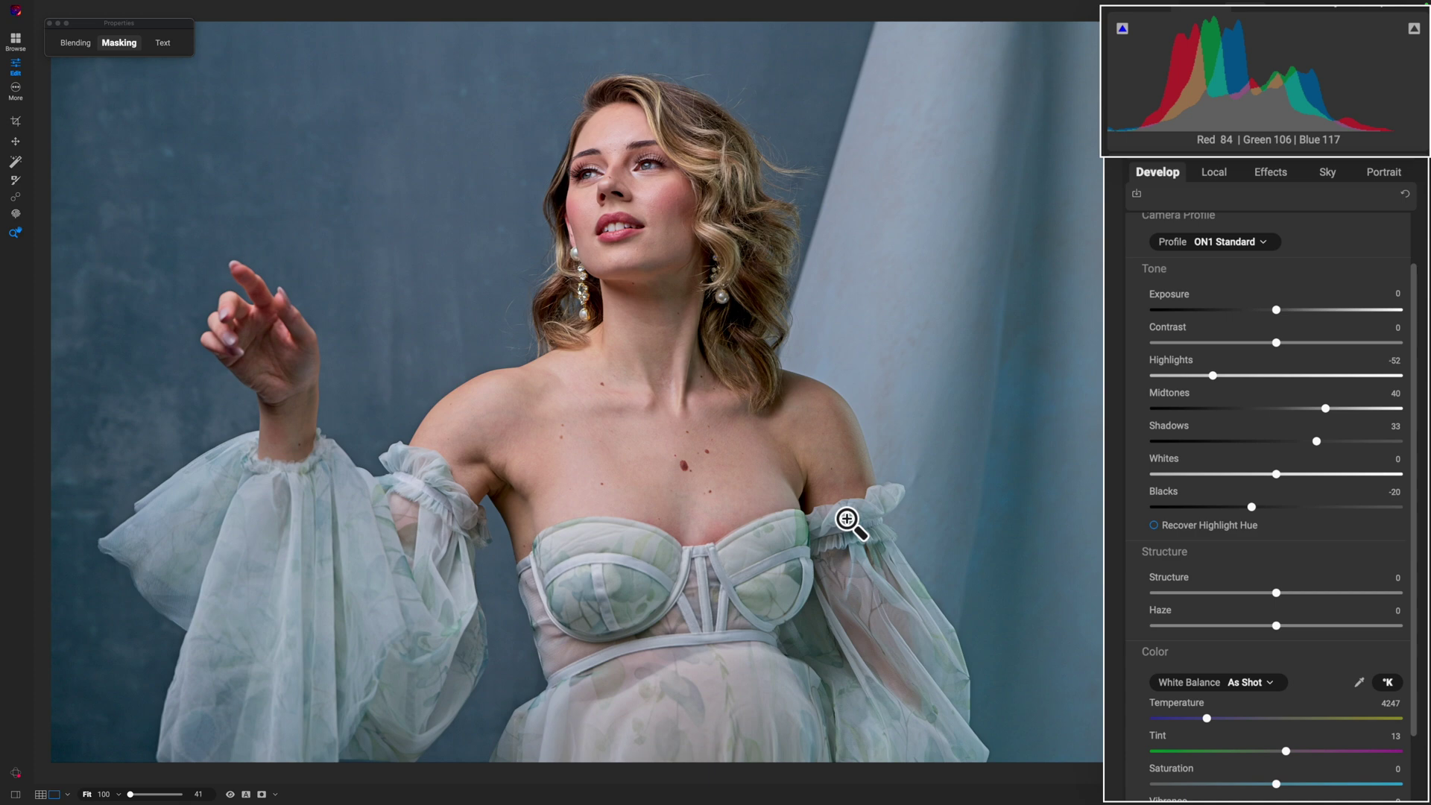
click(1416, 30)
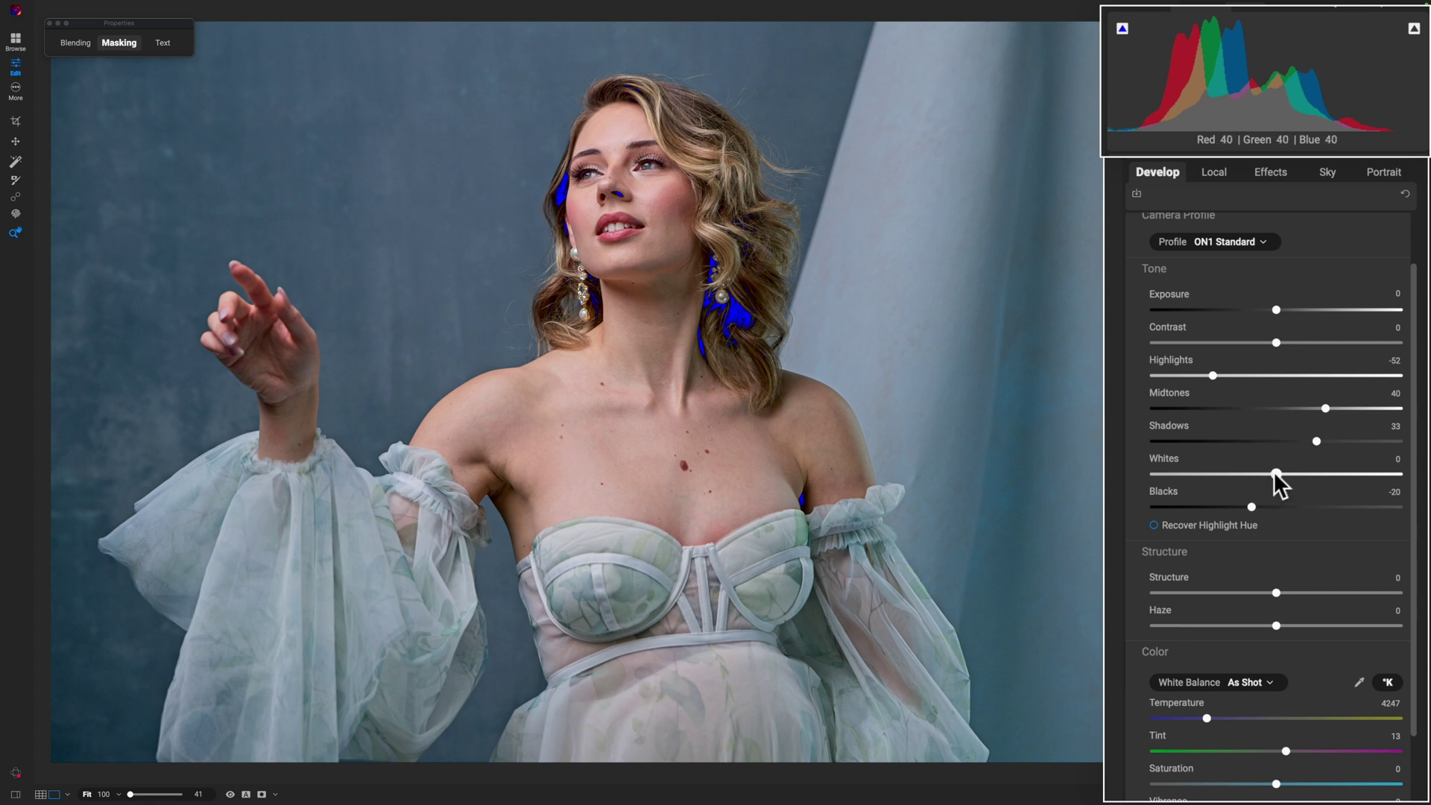
drag(1274, 474, 1302, 475)
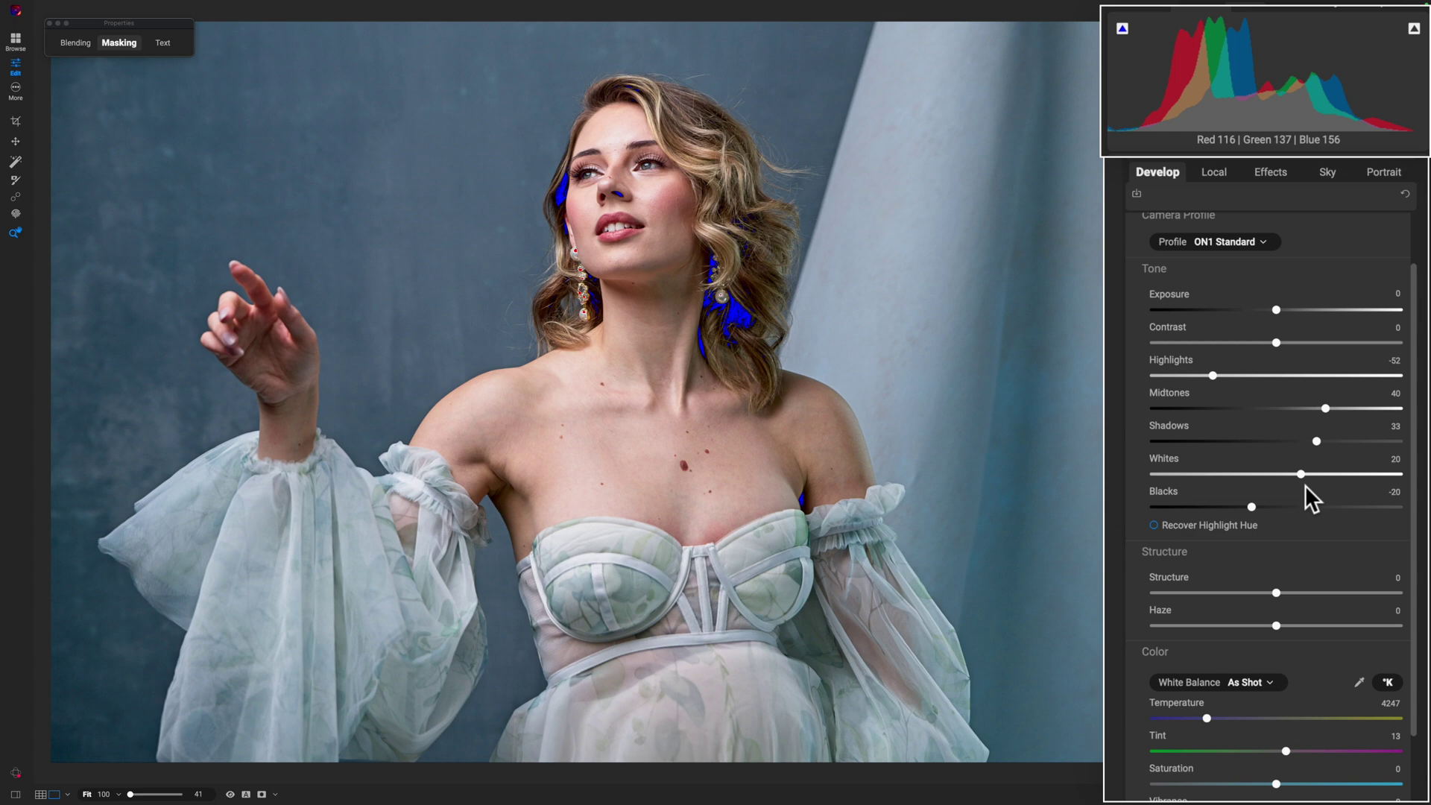
Enable Recover Highlight Hue for the portrait, toggling it off and on to compare the effect.
click(1155, 525)
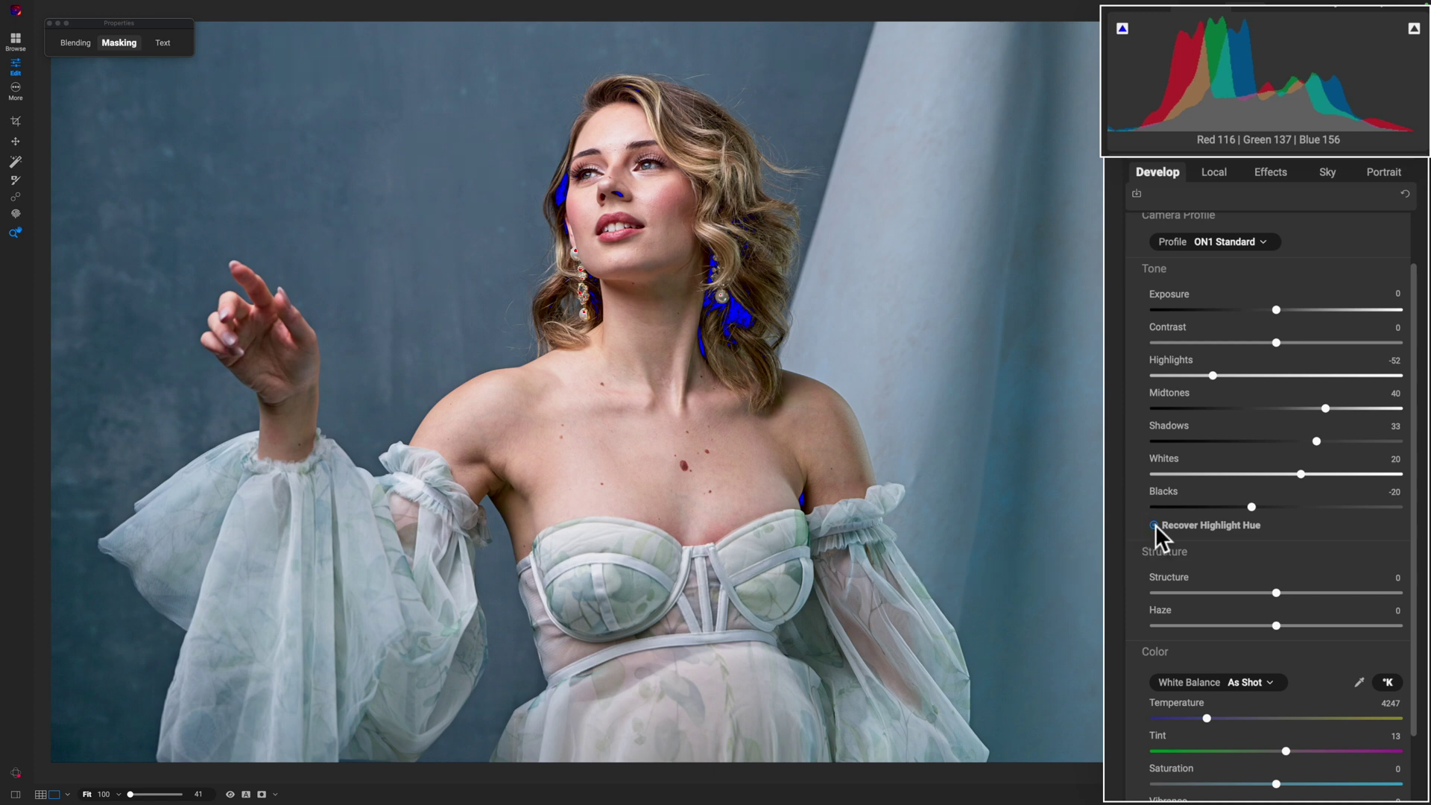
click(1156, 525)
click(1155, 525)
Lower the portrait's Exposure to -0.15 and its Highlights to -68.
drag(1277, 309, 1272, 307)
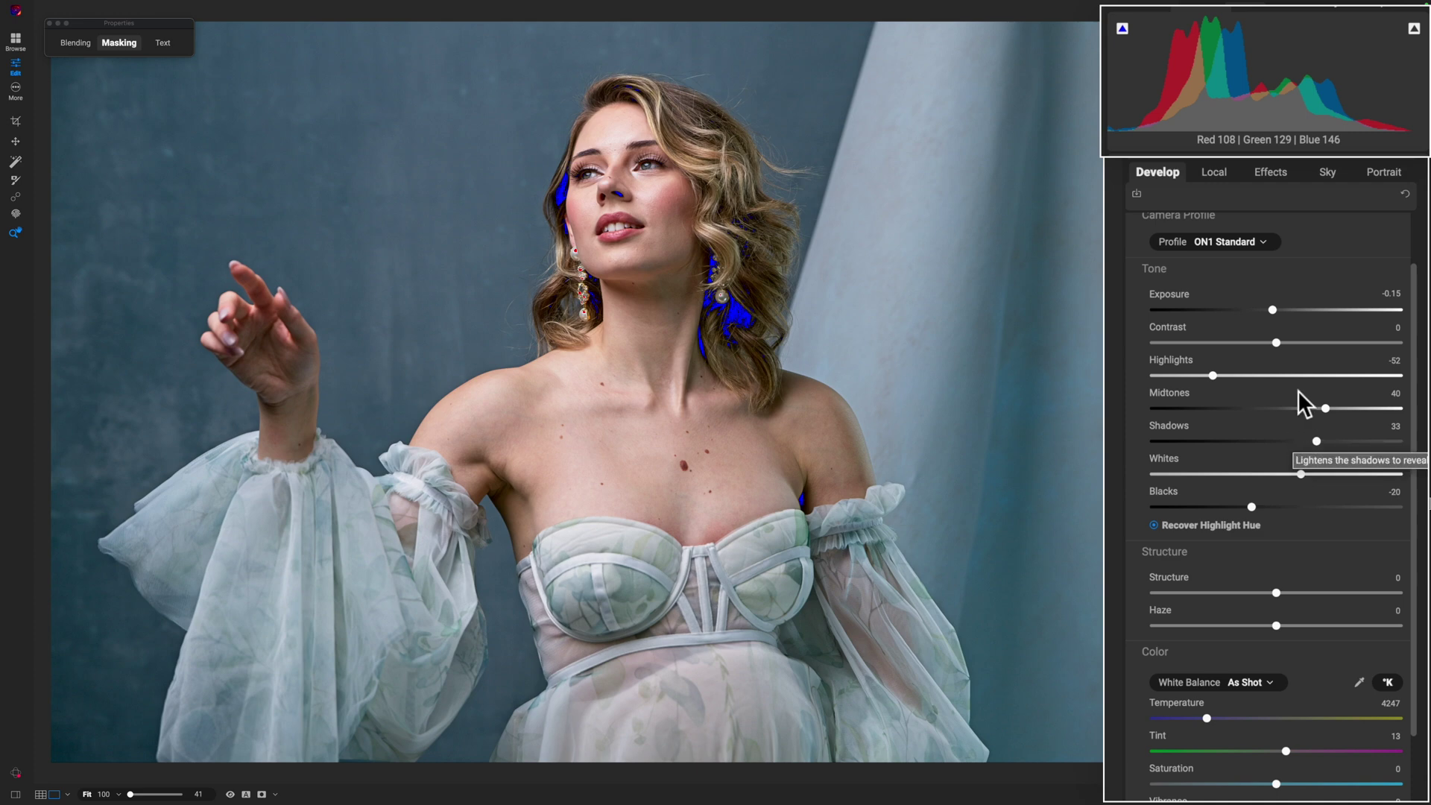
click(1211, 377)
drag(1211, 377, 1193, 377)
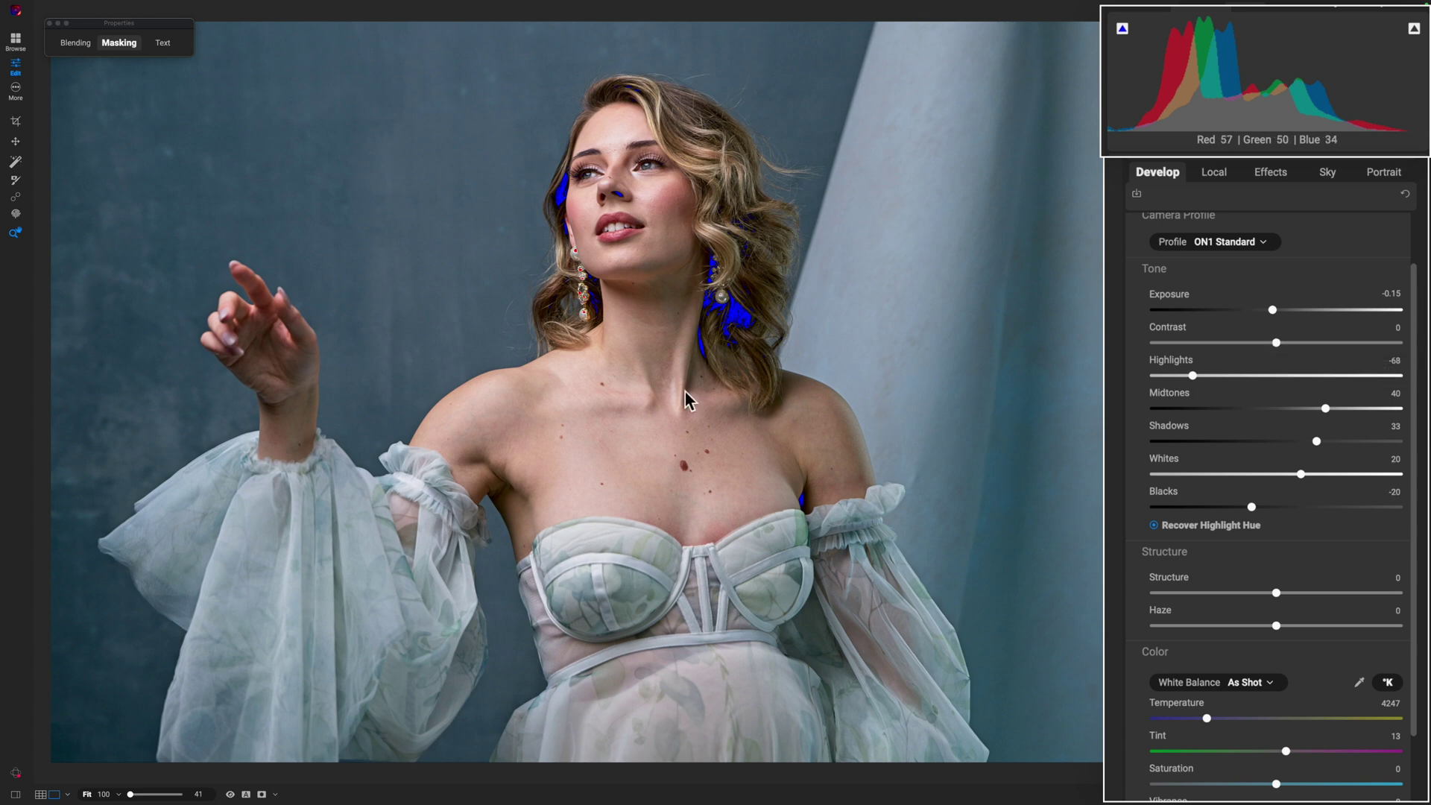
Set the portrait's Contrast to 5 and compare the image with the preview off and on.
click(1276, 343)
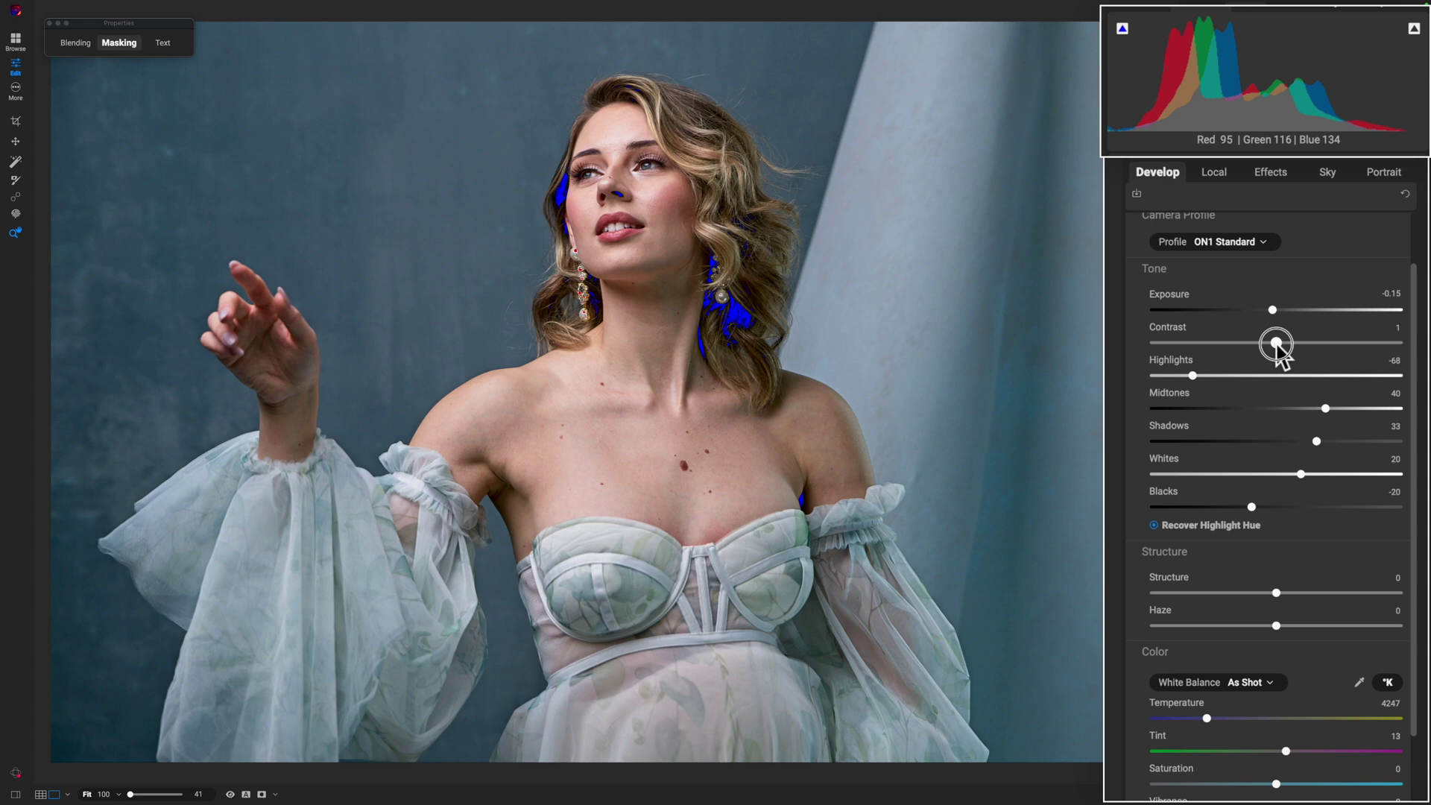
drag(1276, 343, 1282, 343)
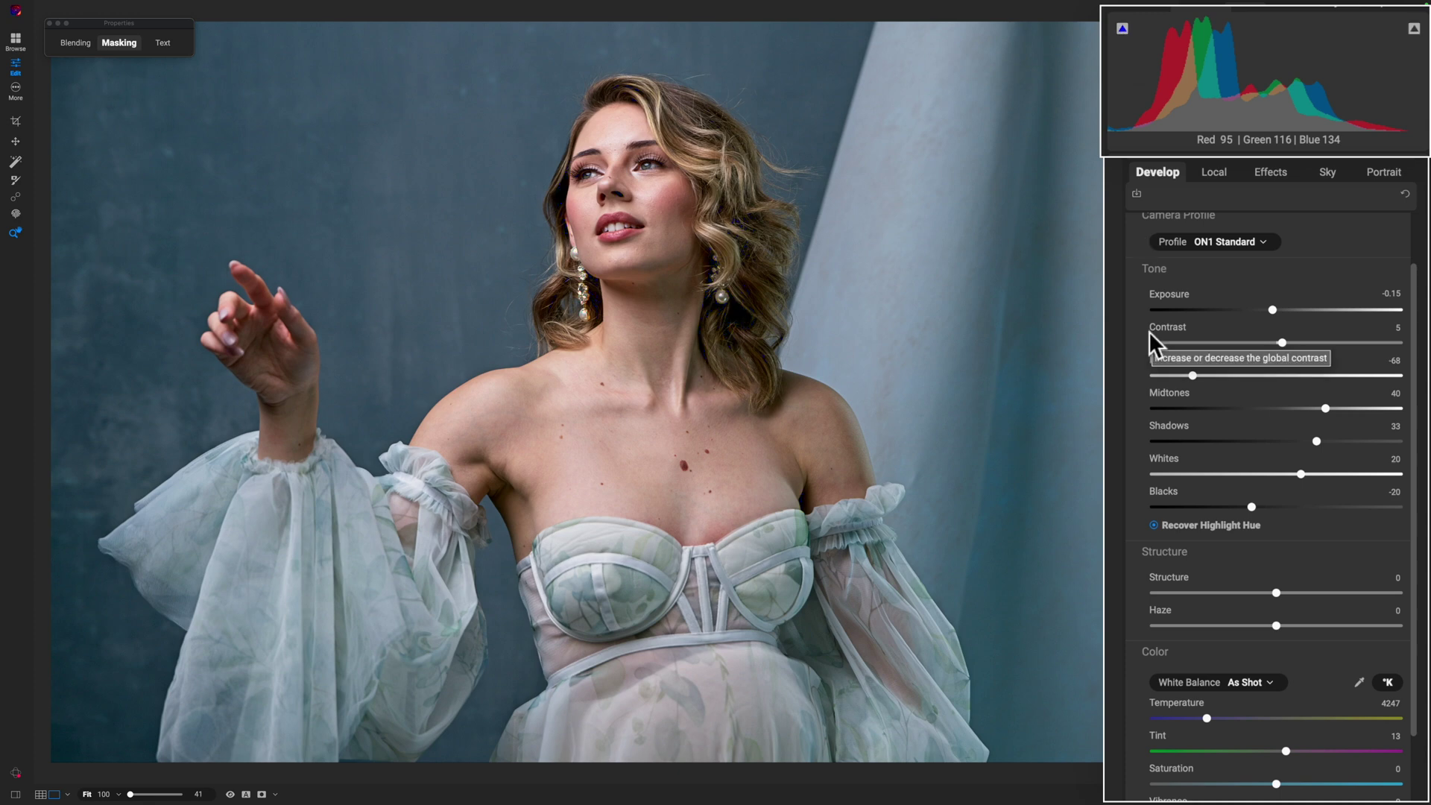
key(p)
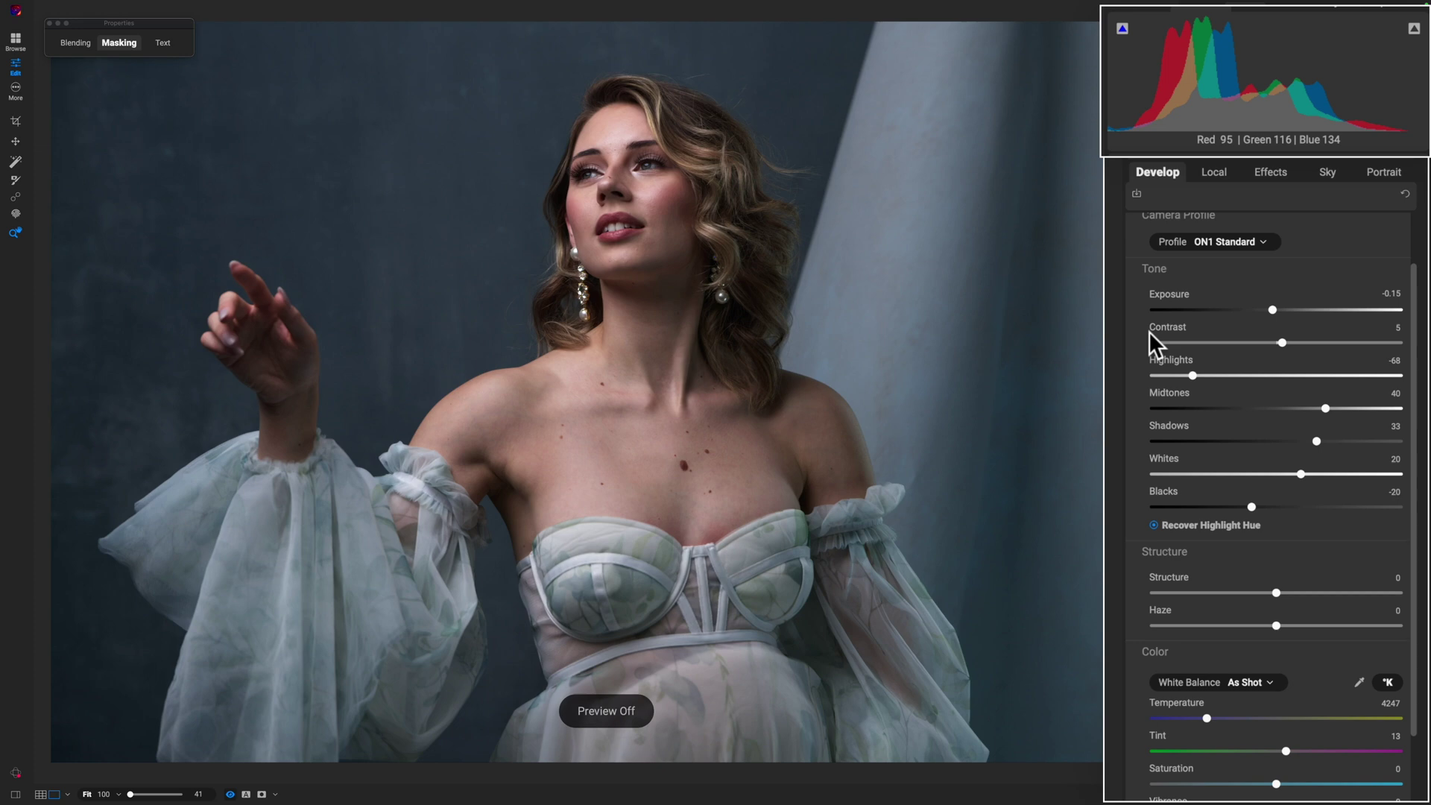
key(p)
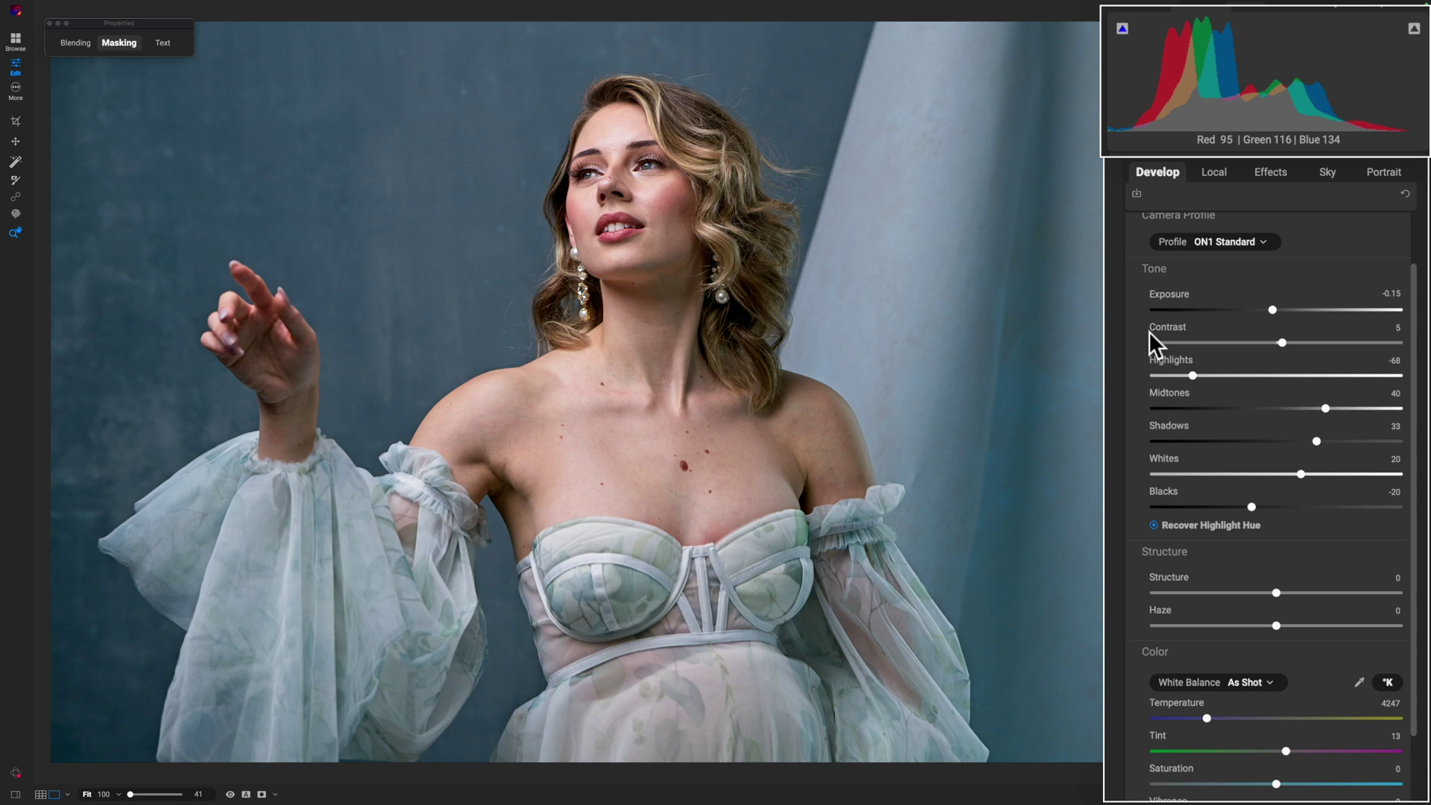
key(p)
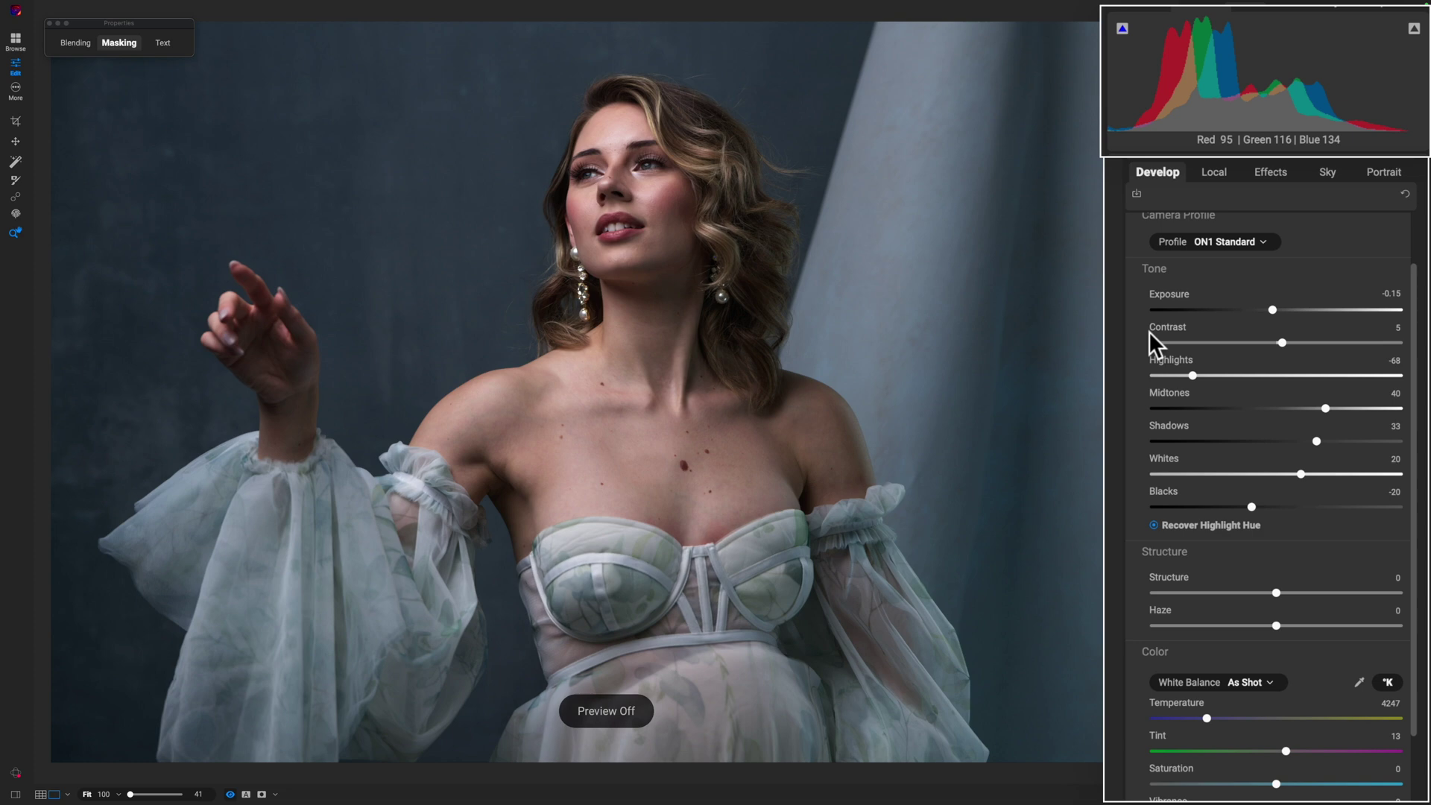
key(p)
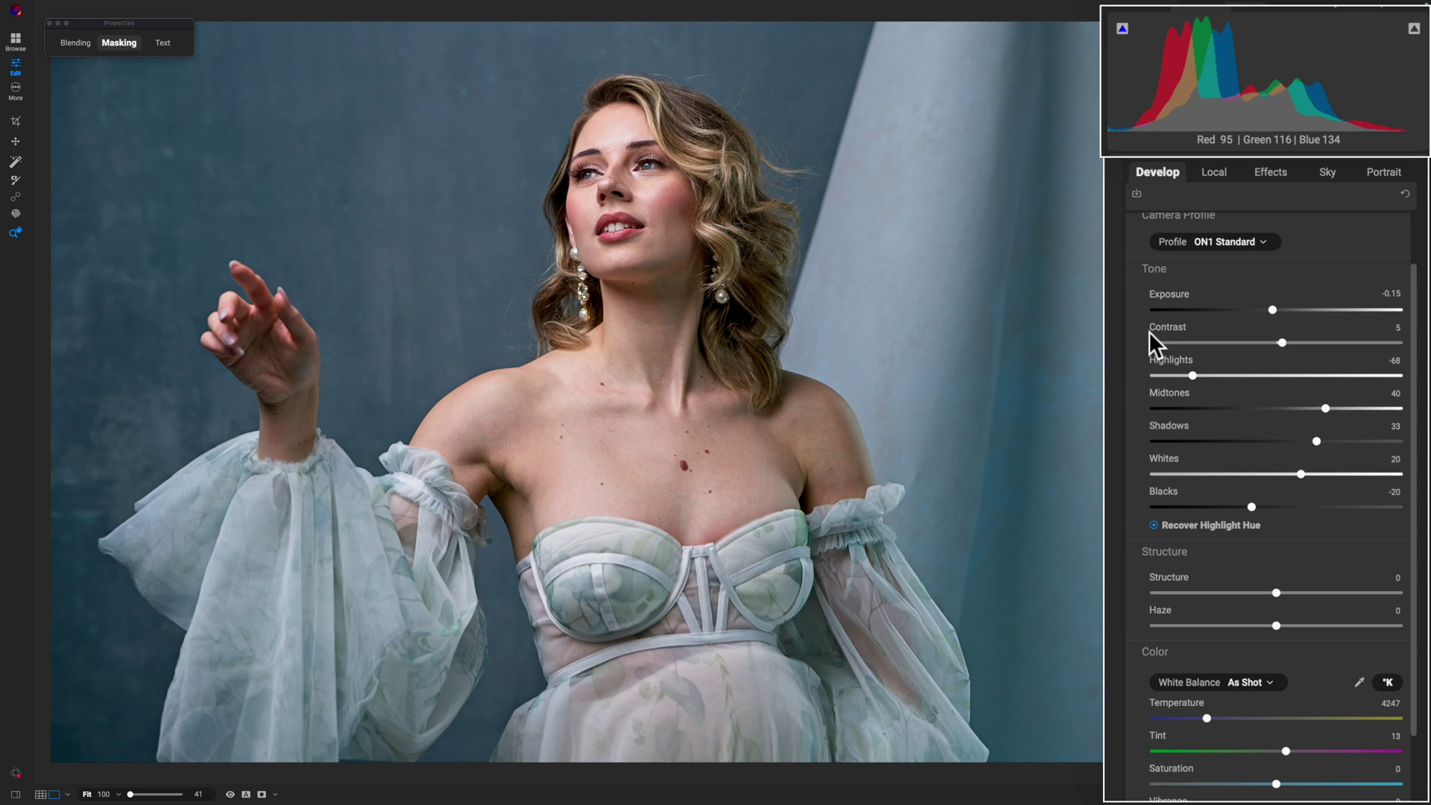
Try a cooler white balance Temperature of 3350 and a warmer one on the portrait, and return it to 4247.
scroll(1306, 547, down, 3)
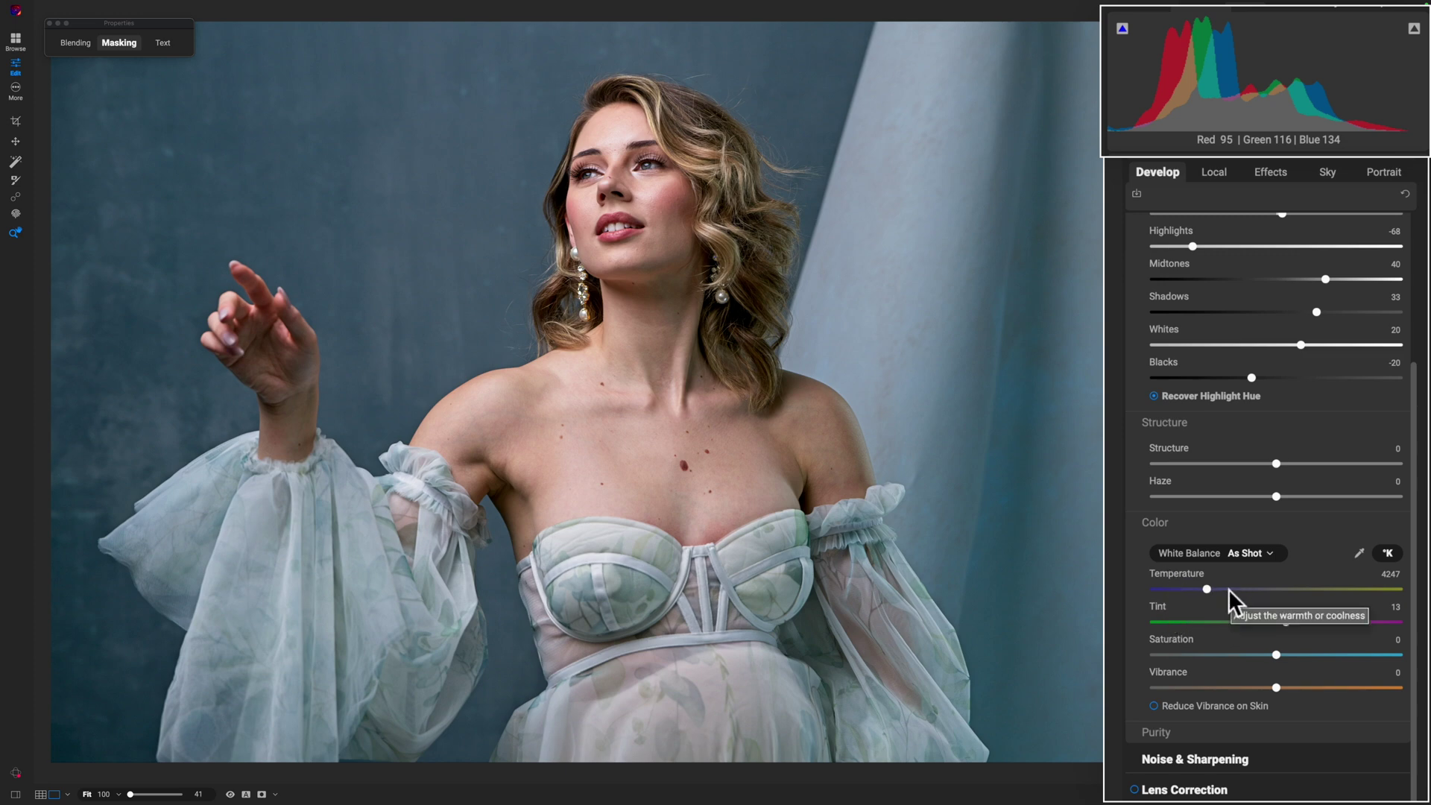
click(1207, 588)
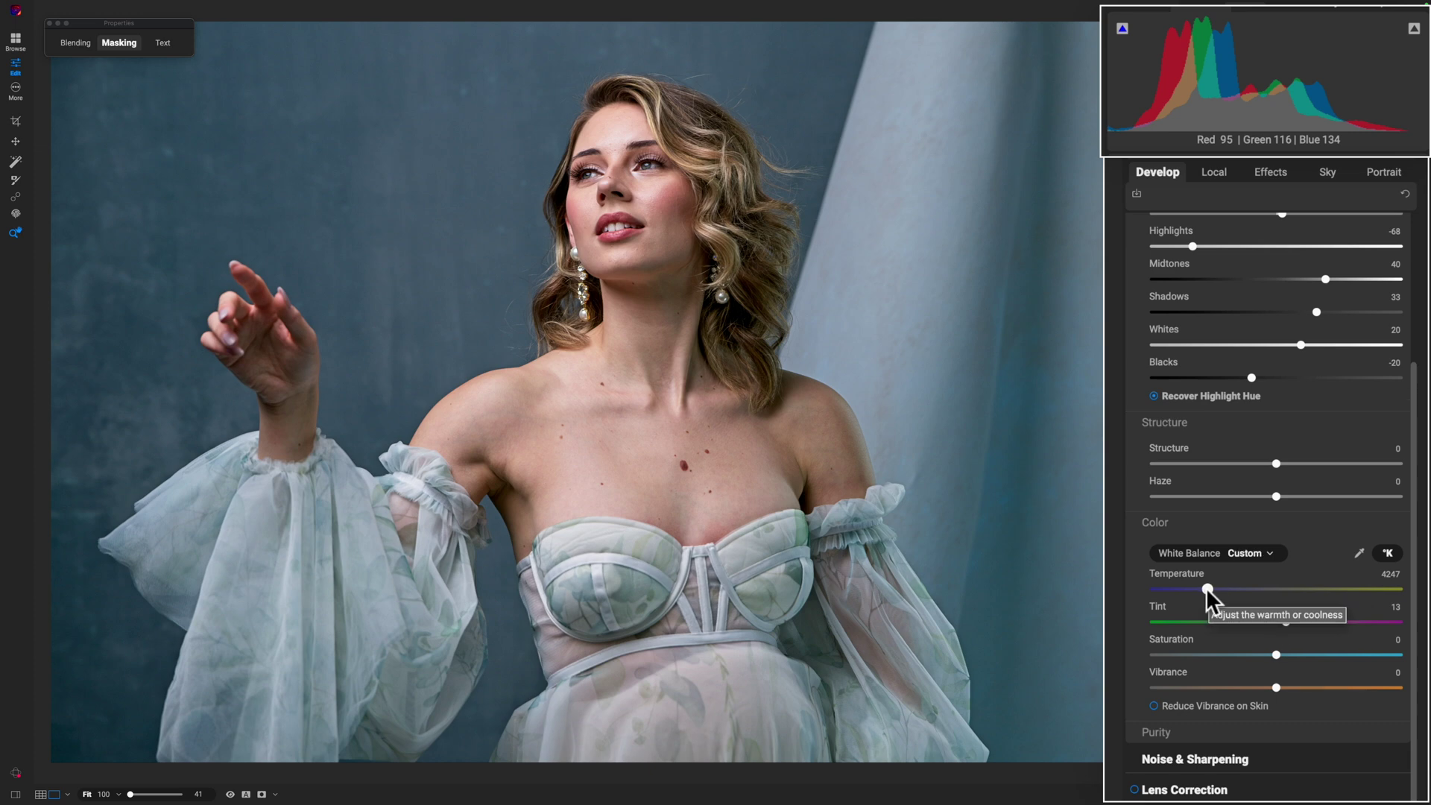
click(1207, 588)
drag(1208, 590, 1184, 588)
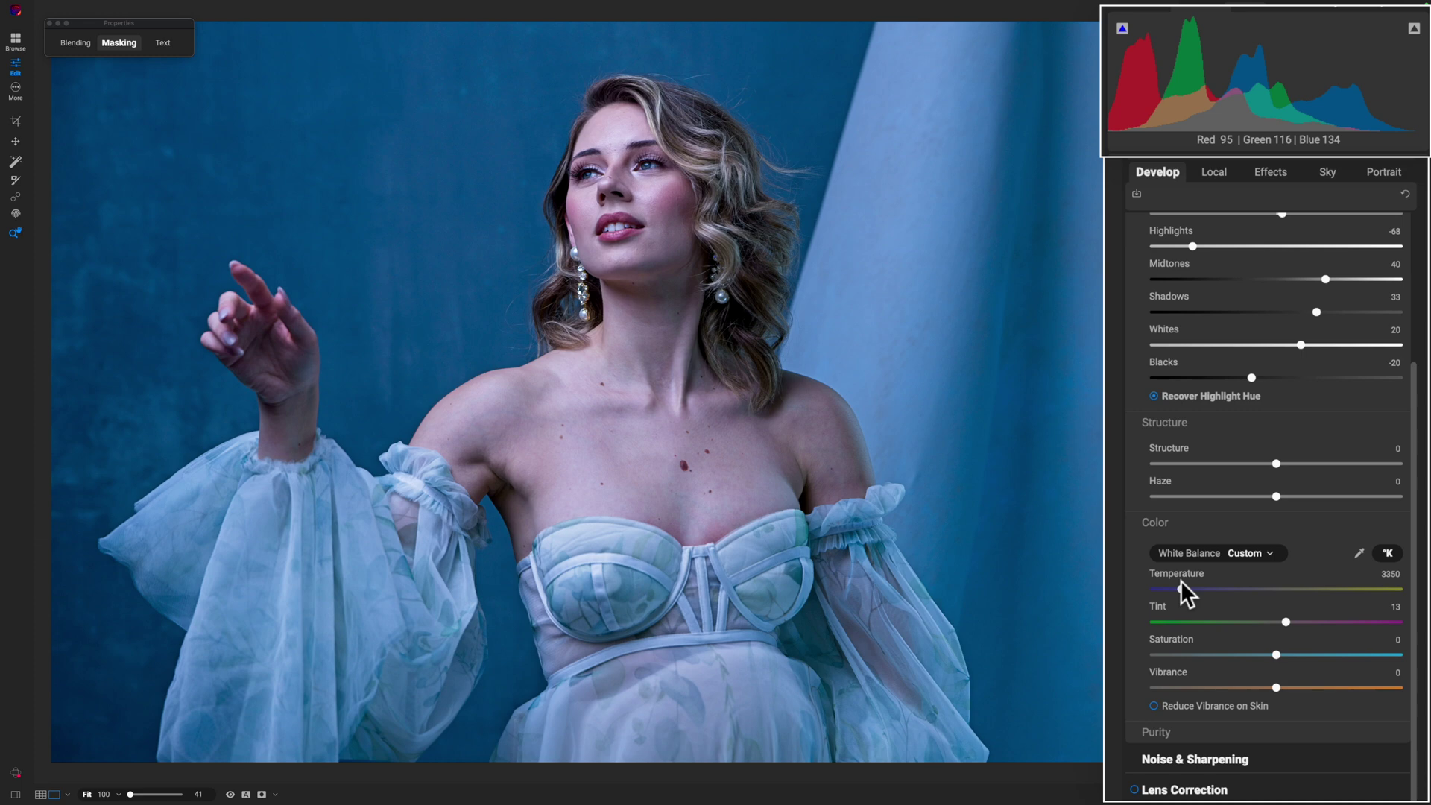
drag(1181, 585, 1222, 590)
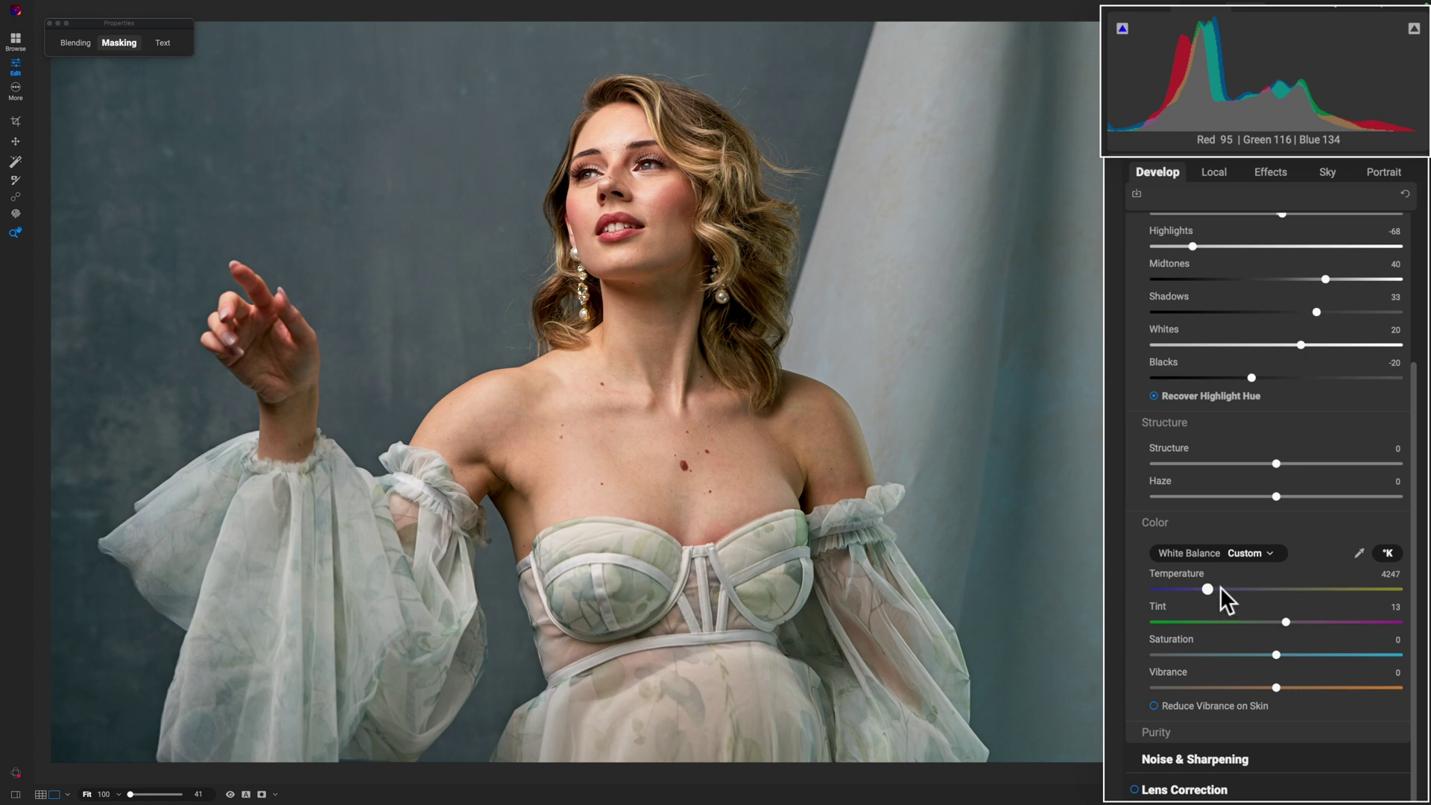
drag(1220, 588, 1206, 589)
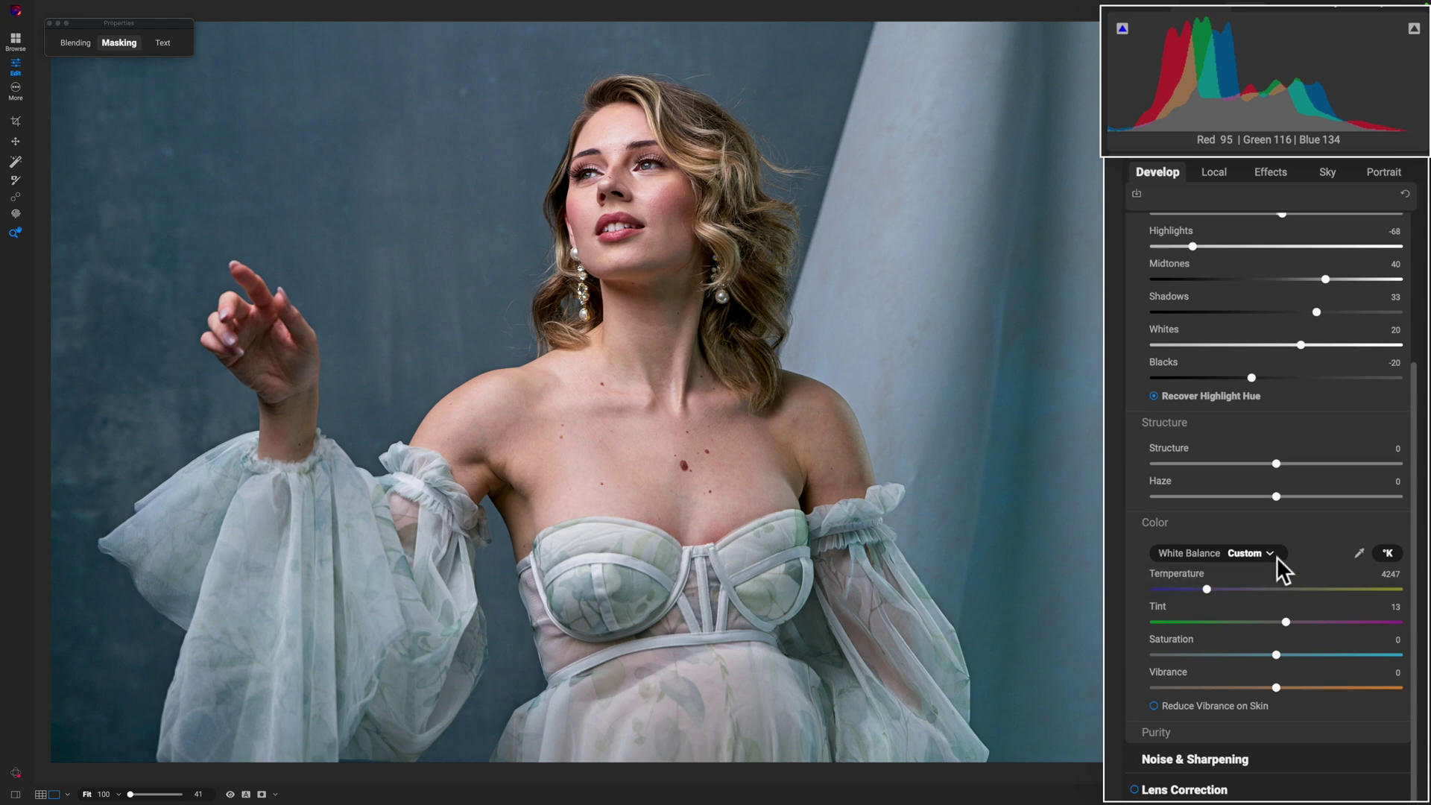
Preview the white balance presets such as Cloudy, restore As Shot, and cool the portrait's Temperature to 3950.
click(1272, 554)
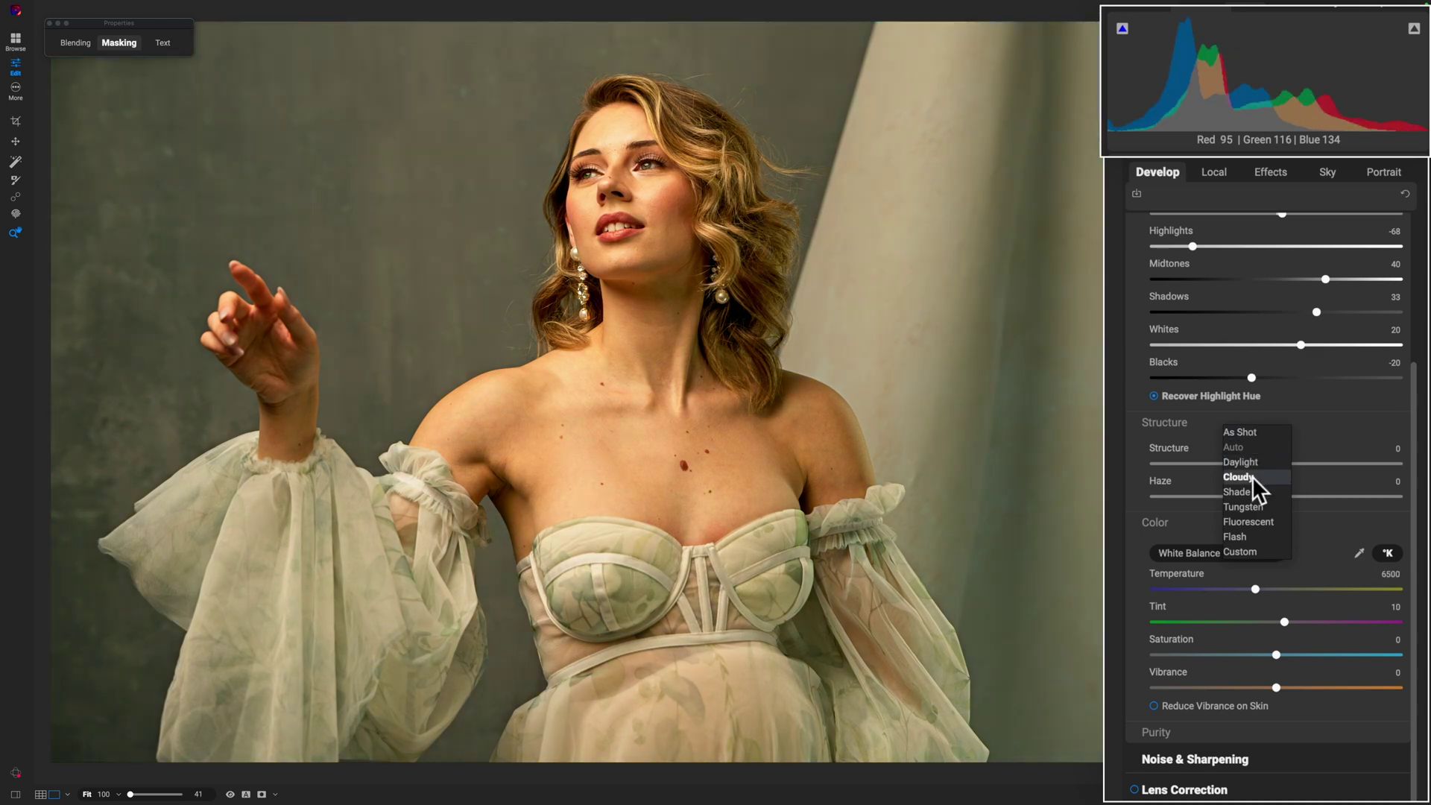
click(1252, 432)
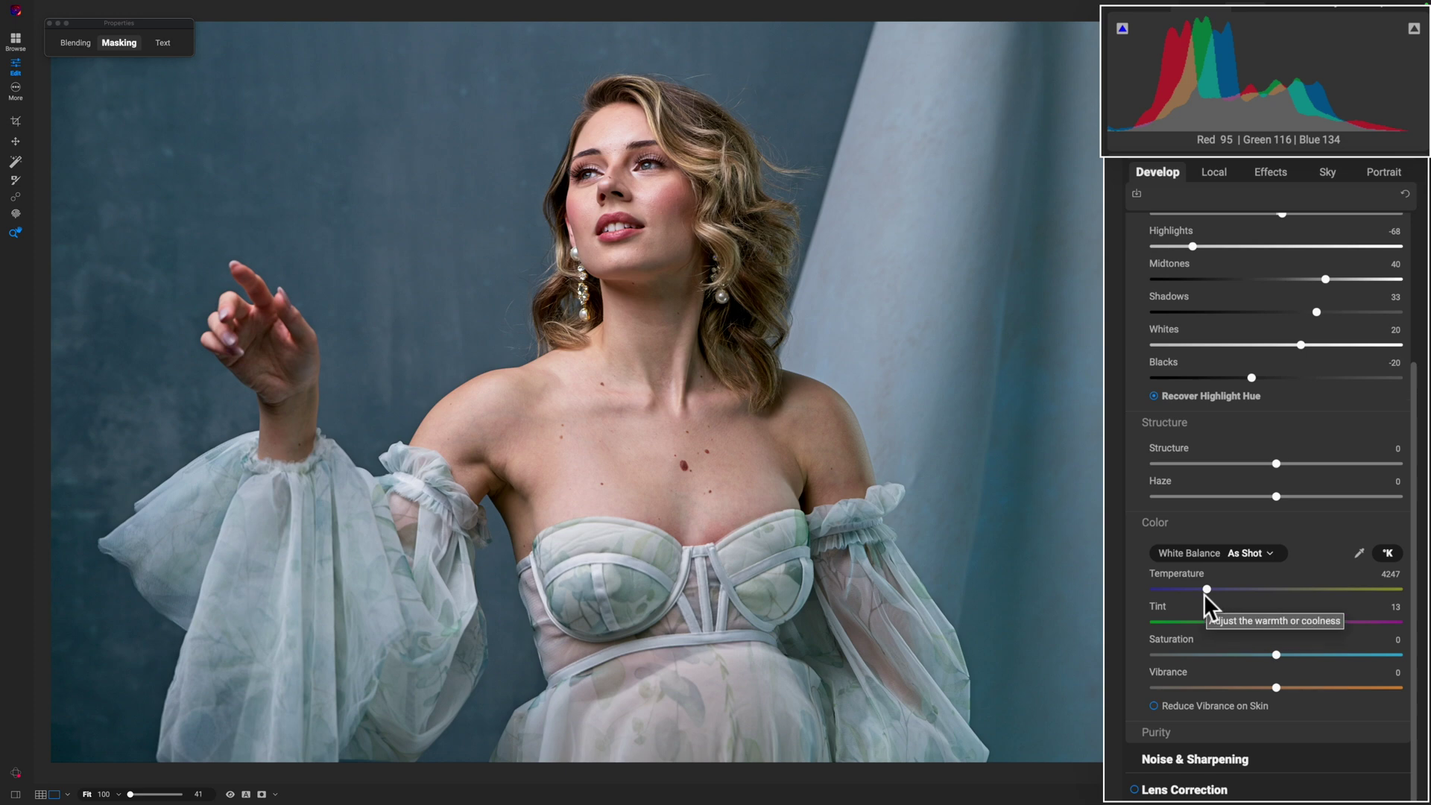
drag(1205, 589, 1198, 590)
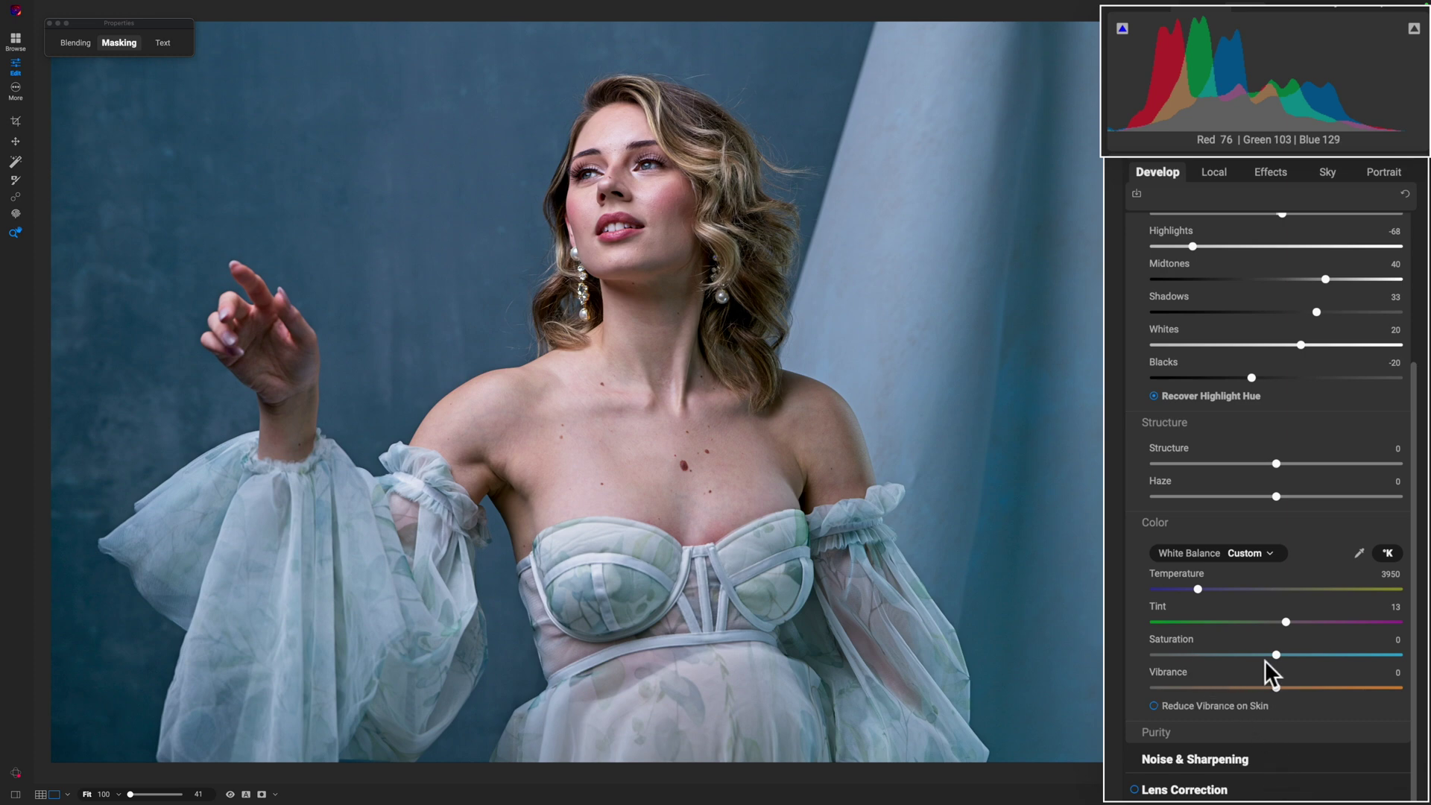
Try a Saturation of 32 on the portrait and reset it to 0.
drag(1275, 655, 1315, 656)
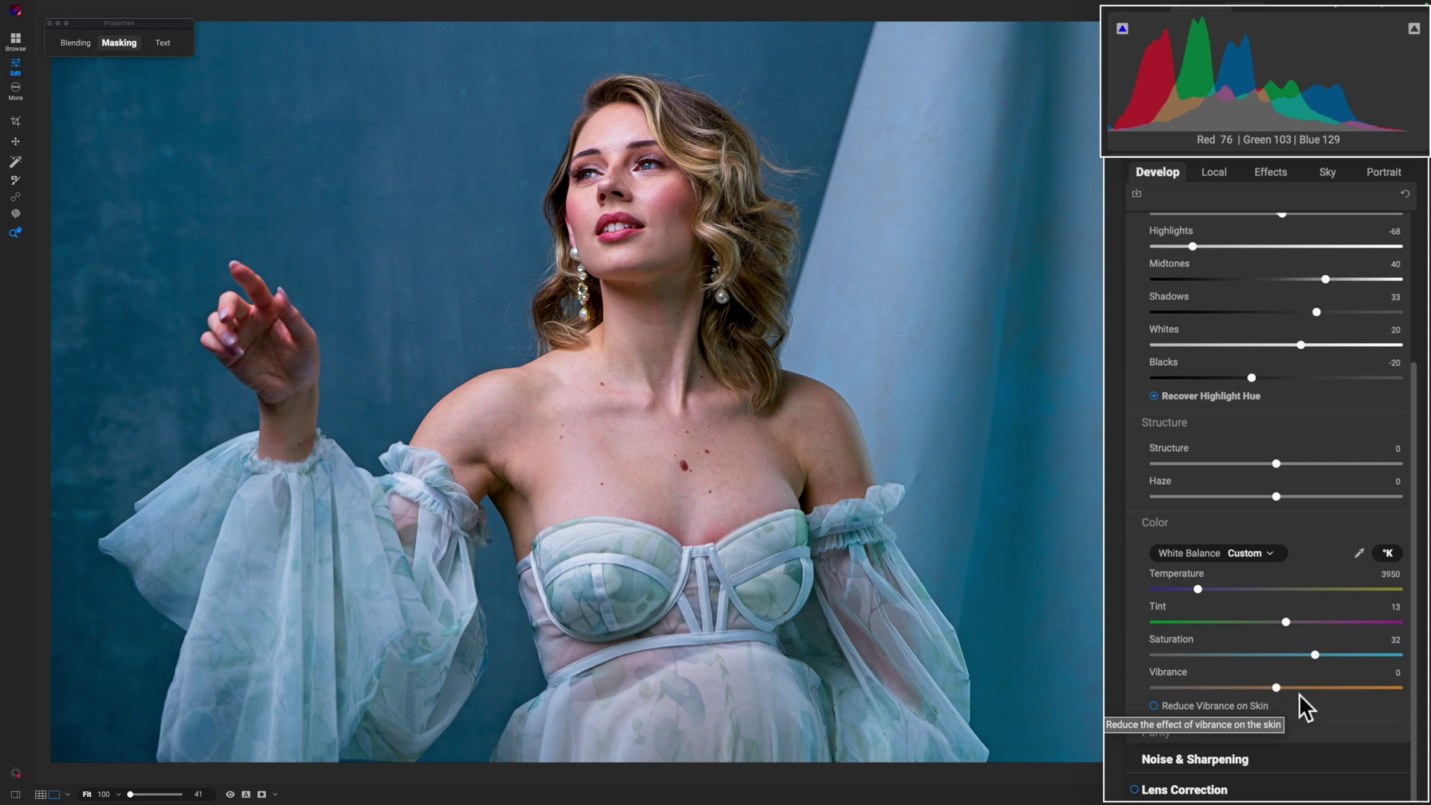
double_click(1314, 656)
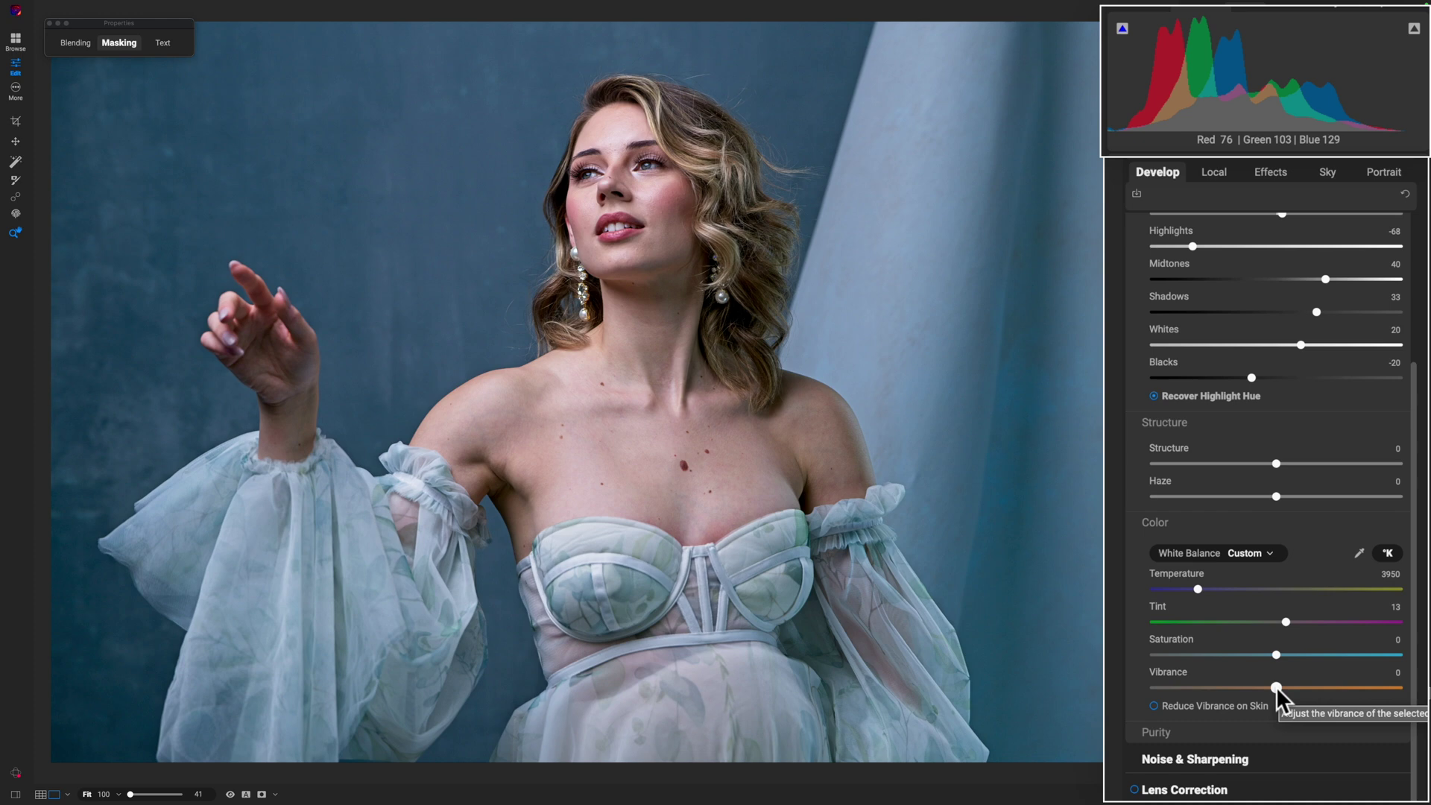
Set the portrait's Vibrance to 23 and compare the image with the preview off and on.
drag(1277, 687, 1304, 687)
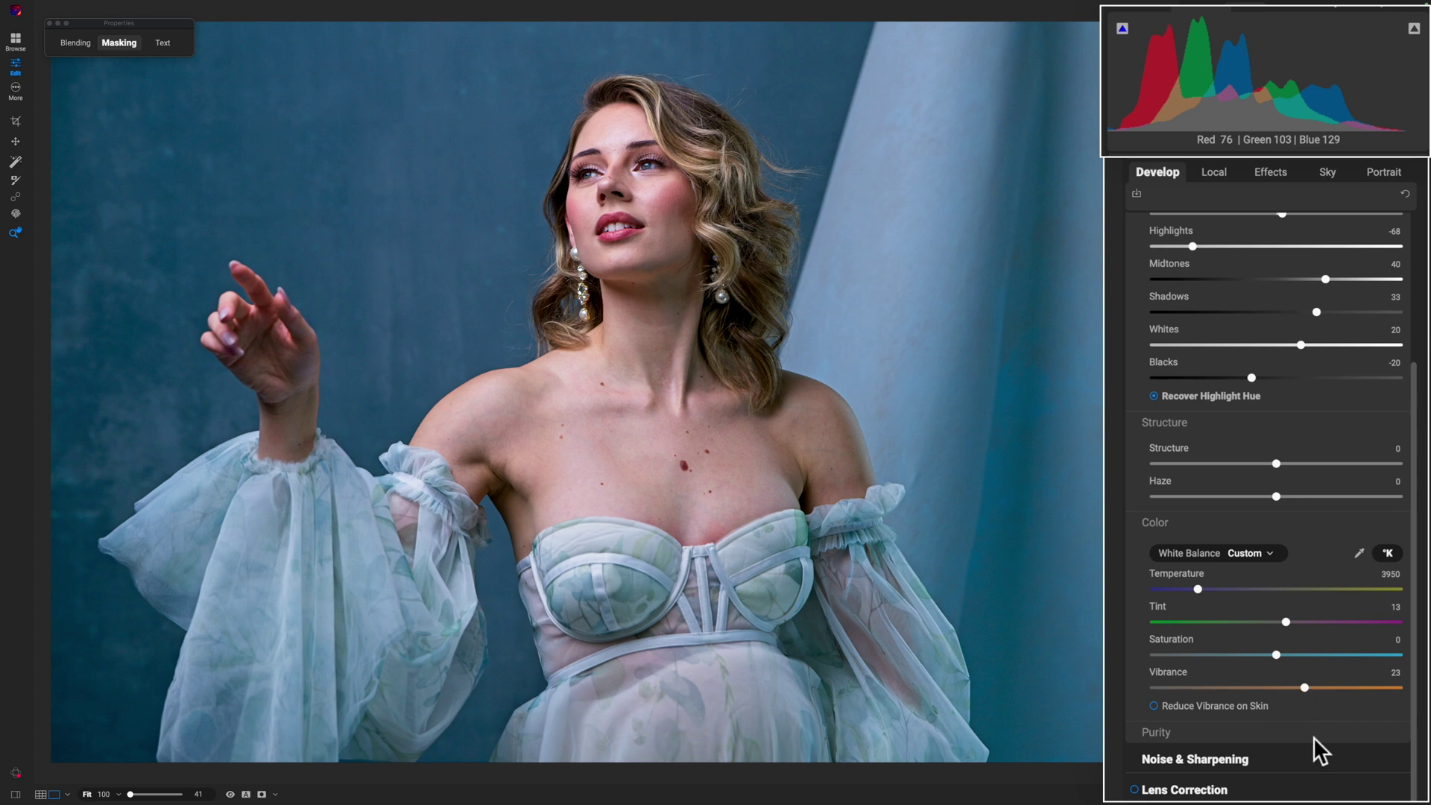
key(super+p)
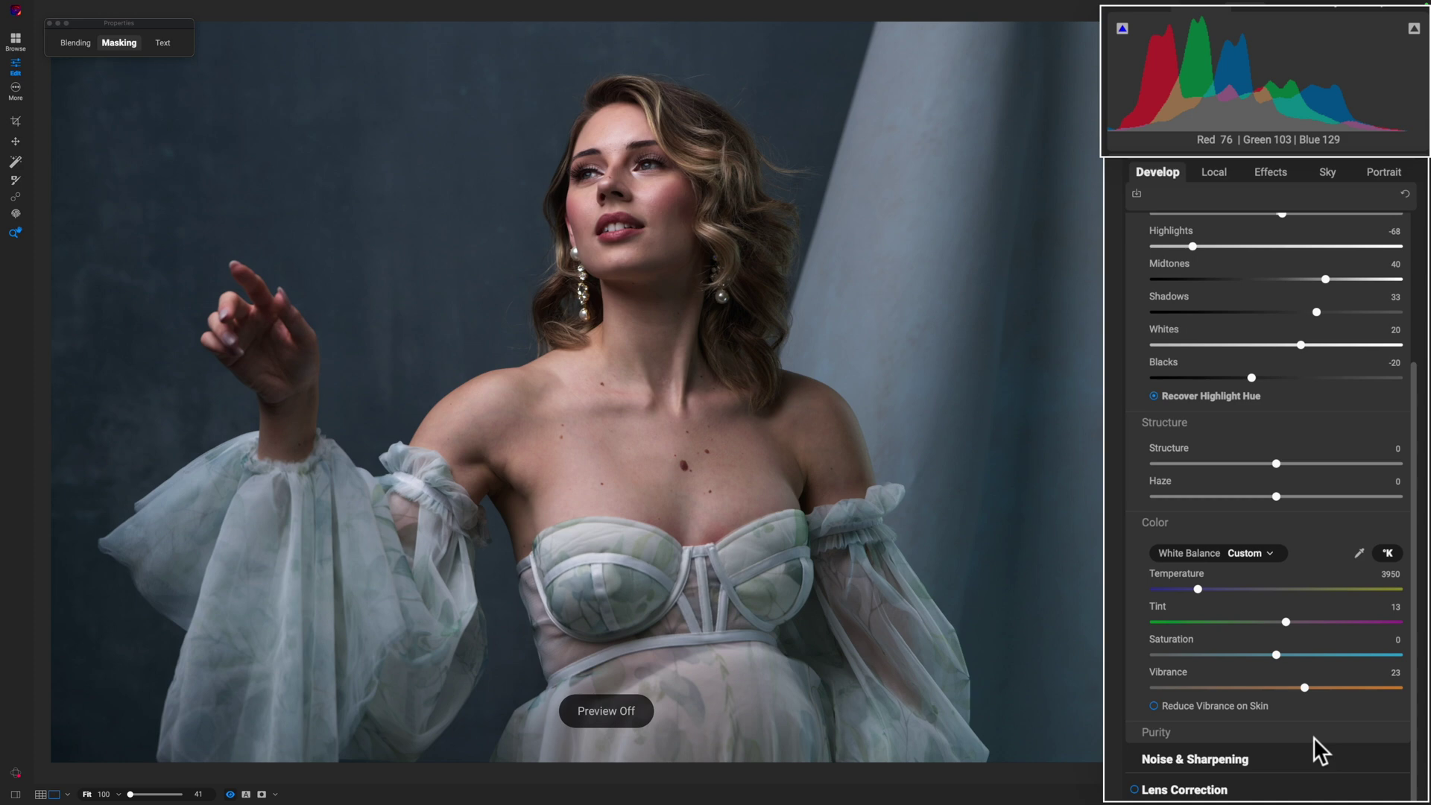
key(super+p)
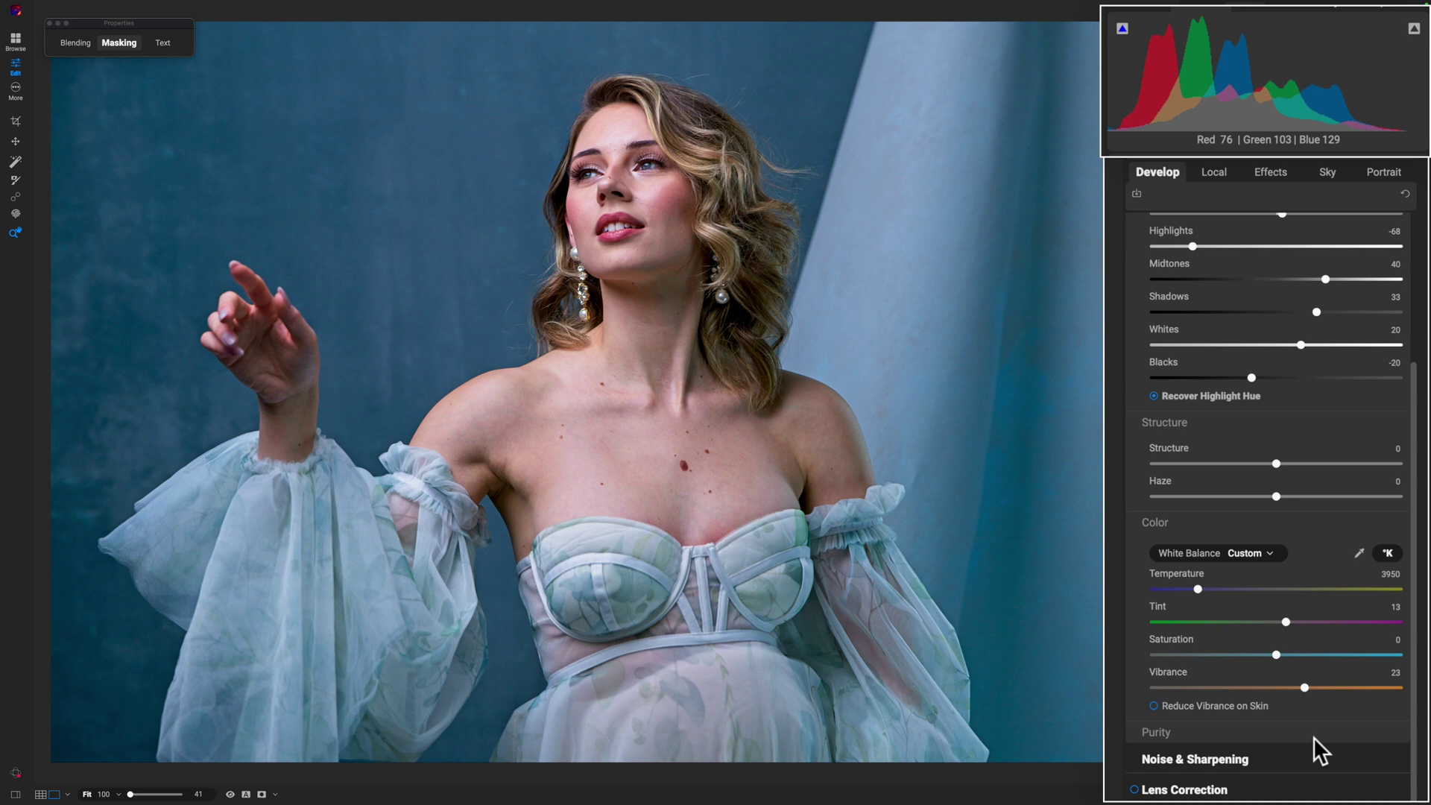